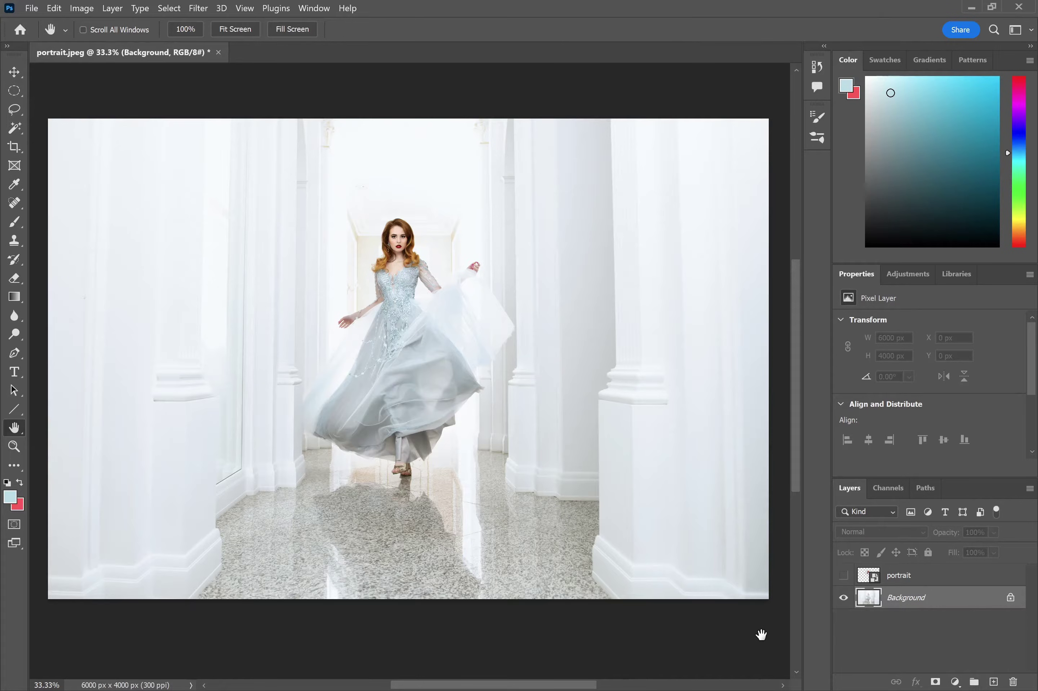
- Show the portrait layer, hide the Background layer, and select the portrait layer
{"action": "left_click", "coordinate": [842, 575]}
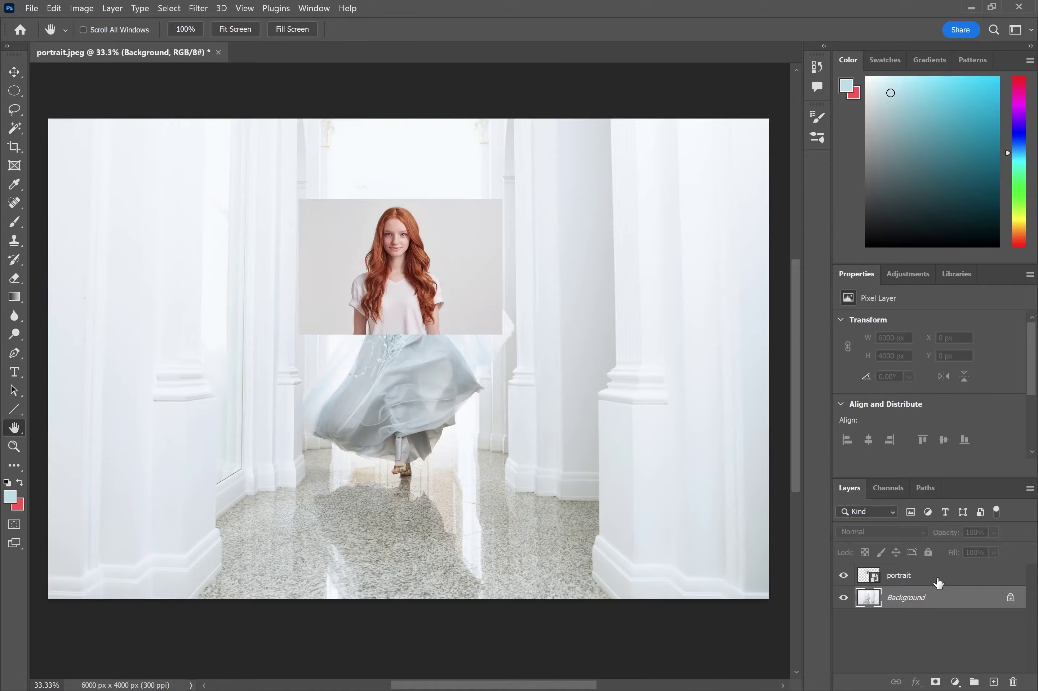
{"action": "left_click", "coordinate": [843, 597]}
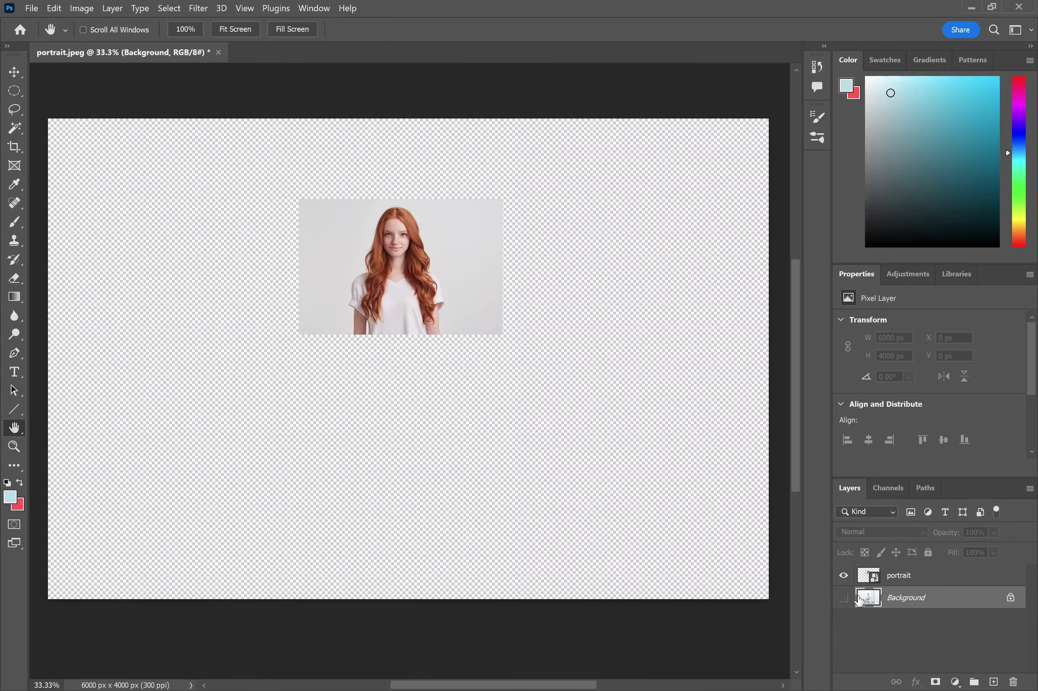
{"action": "left_click", "coordinate": [952, 580]}
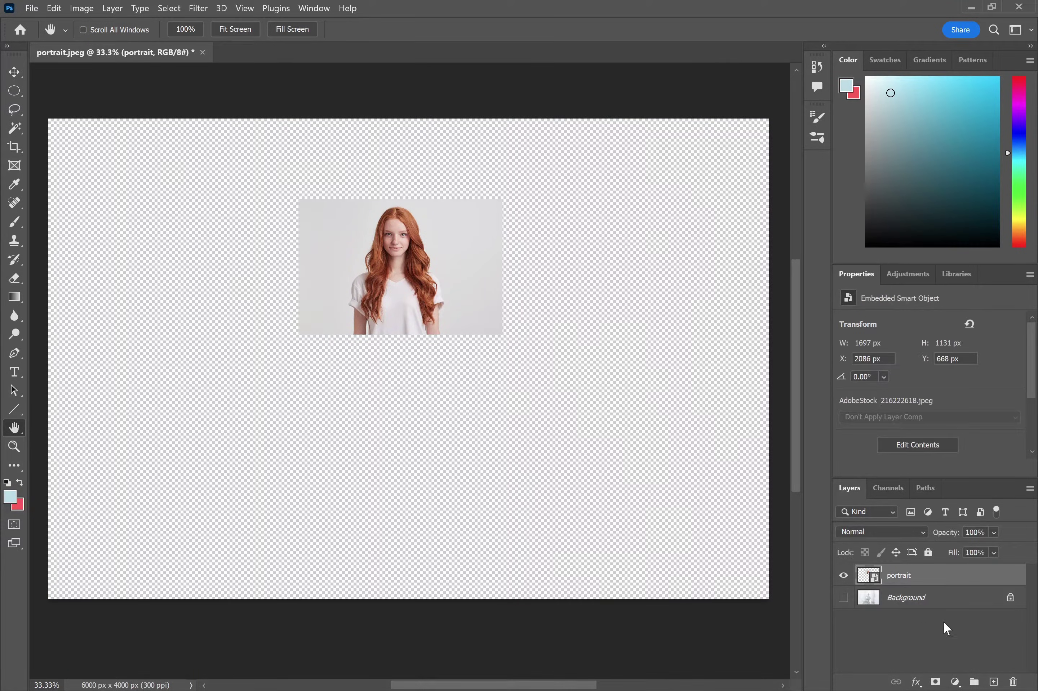
- Add an Inner Glow to the portrait: Screen, 100% opacity, 250 px size, 70% range, Half Round contour
{"action": "double_click", "coordinate": [1020, 579]}
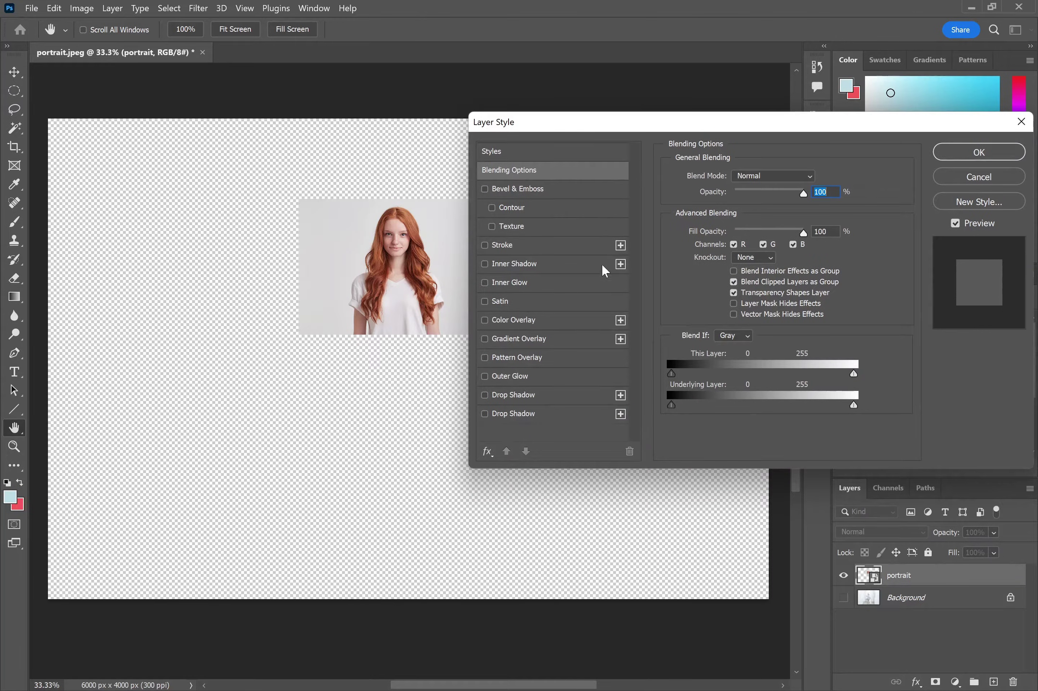
{"action": "left_click", "coordinate": [484, 283]}
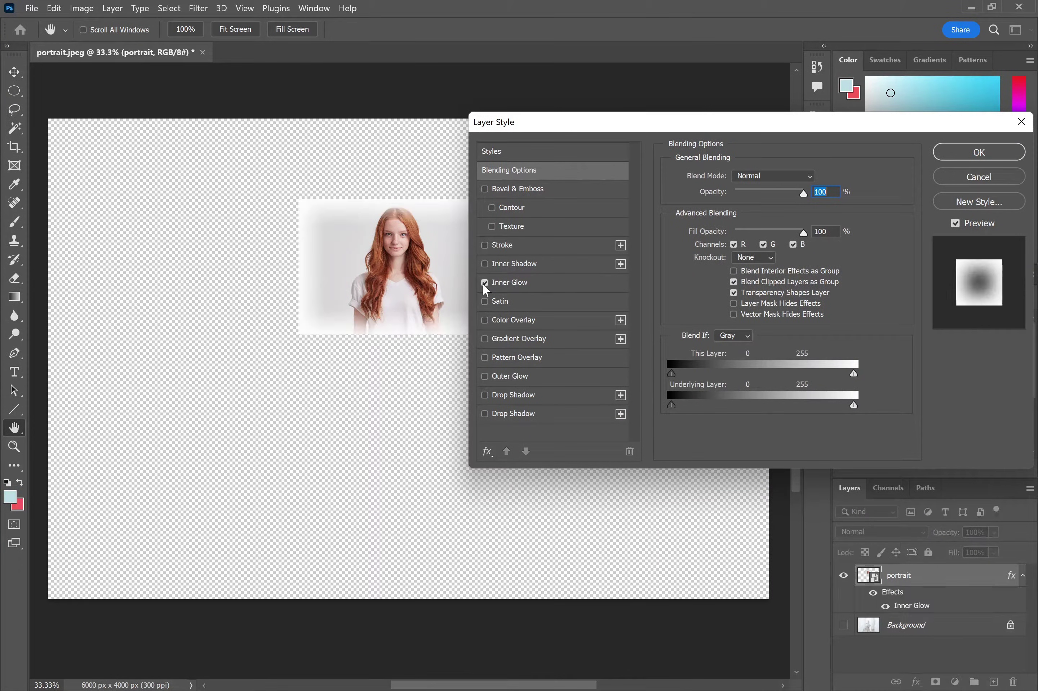
{"action": "left_click", "coordinate": [501, 282]}
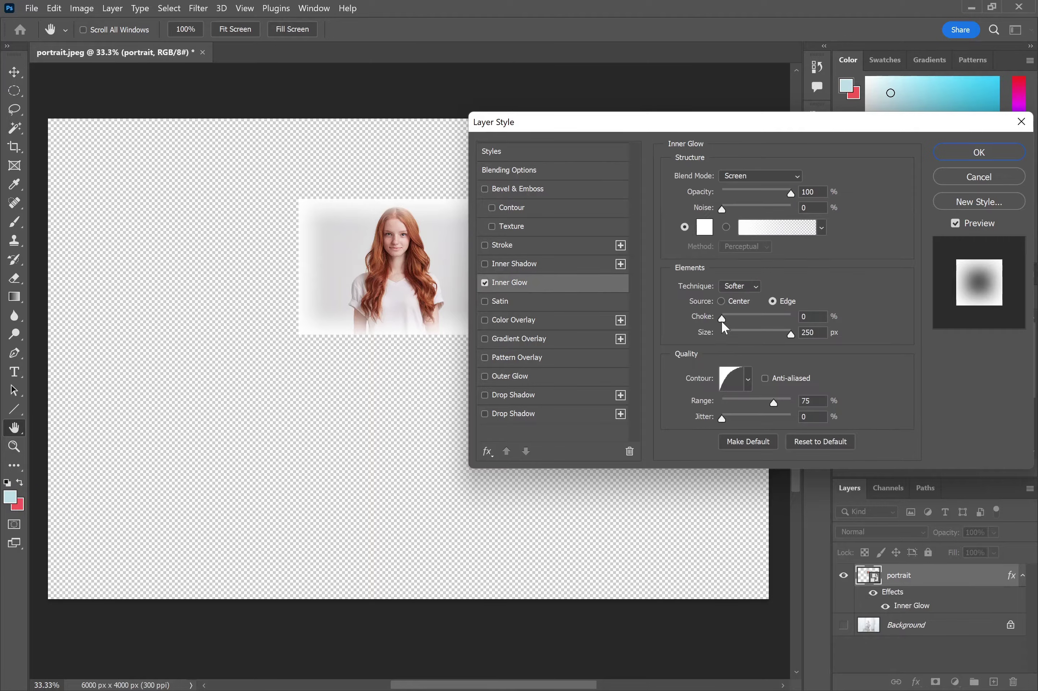
{"action": "left_click", "coordinate": [812, 192]}
{"action": "mouse_move", "coordinate": [791, 334]}
{"action": "left_mouse_down"}
{"action": "mouse_move", "coordinate": [735, 335]}
{"action": "mouse_move", "coordinate": [774, 335]}
{"action": "left_mouse_up"}
{"action": "left_click_drag", "start_coordinate": [850, 335], "coordinate": [850, 334]}
{"action": "left_click", "coordinate": [771, 402]}
{"action": "left_click", "coordinate": [727, 379]}
{"action": "left_click", "coordinate": [498, 127]}
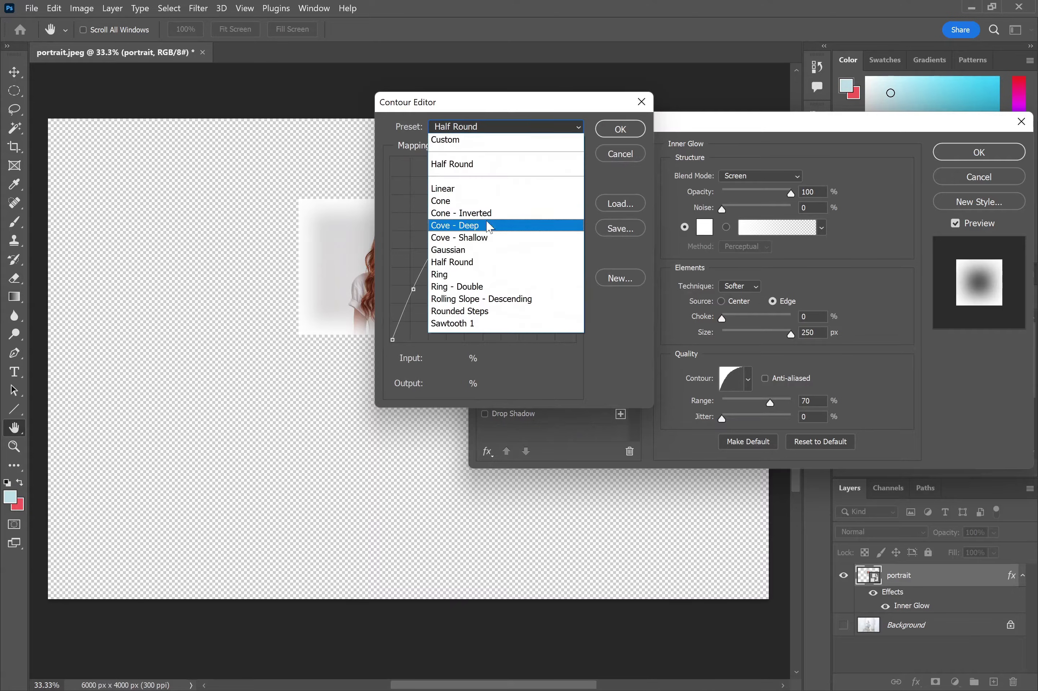
{"action": "left_click", "coordinate": [488, 267]}
{"action": "left_click", "coordinate": [617, 129]}
{"action": "left_click", "coordinate": [968, 154]}
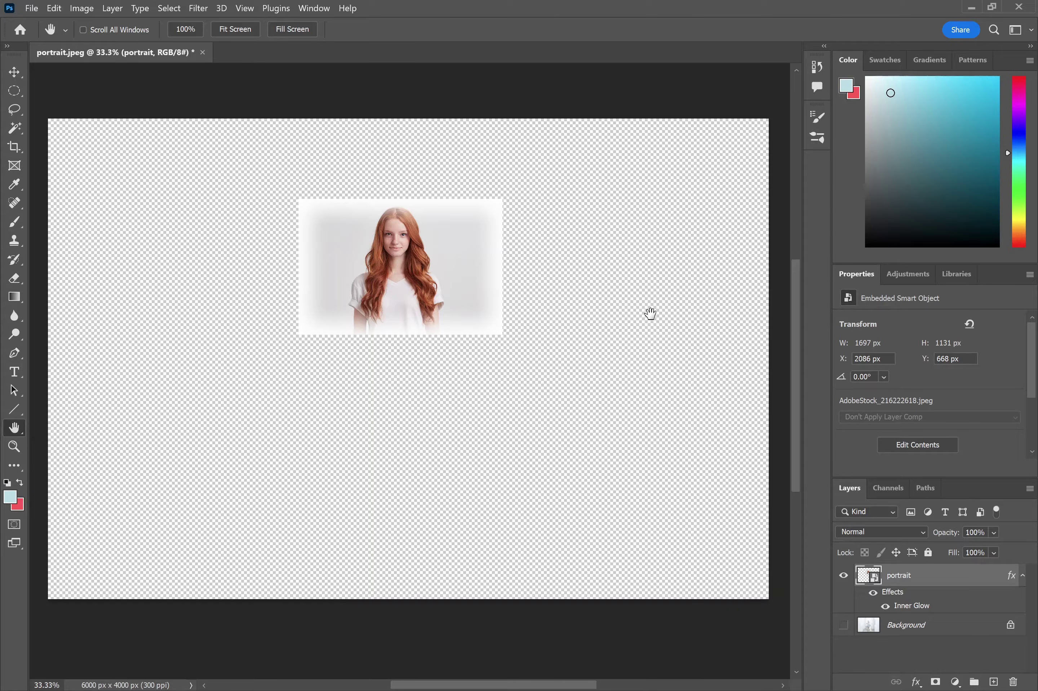
- Create a white Solid Color fill layer, Color Fill 1, just above the Background layer
{"action": "left_click", "coordinate": [938, 630]}
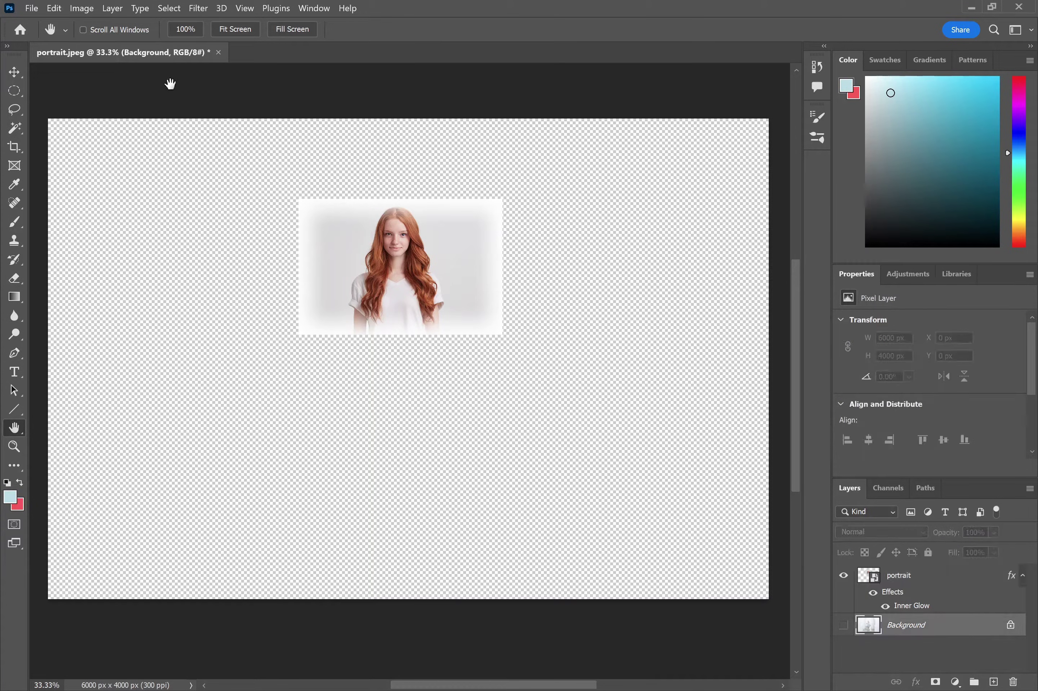
{"action": "left_click", "coordinate": [93, 9]}
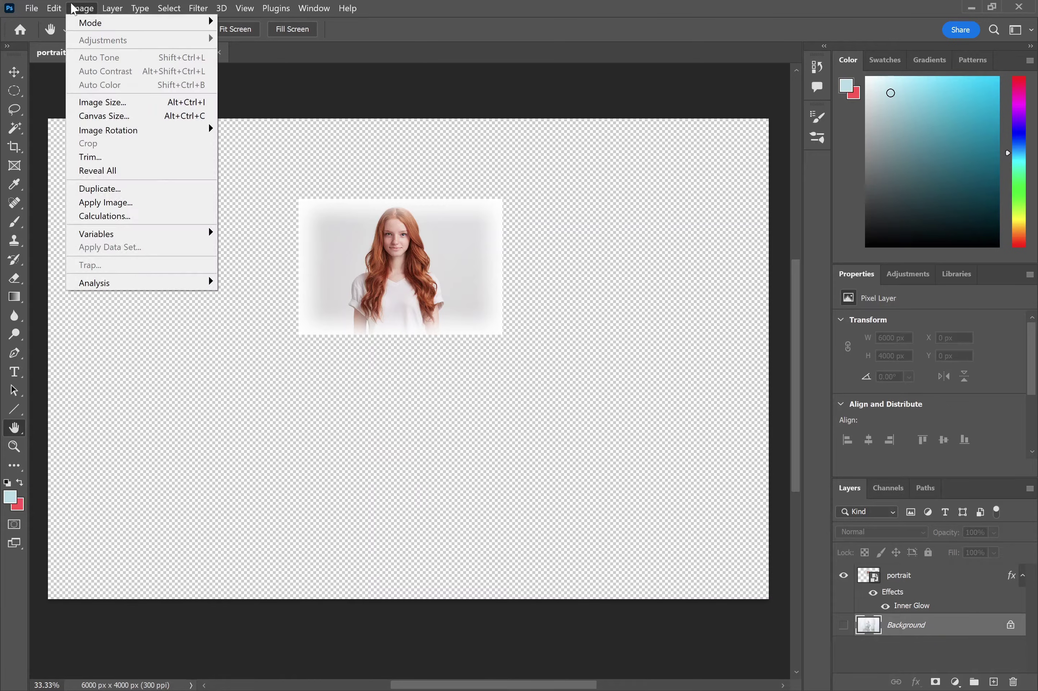
{"action": "mouse_move", "coordinate": [121, 5]}
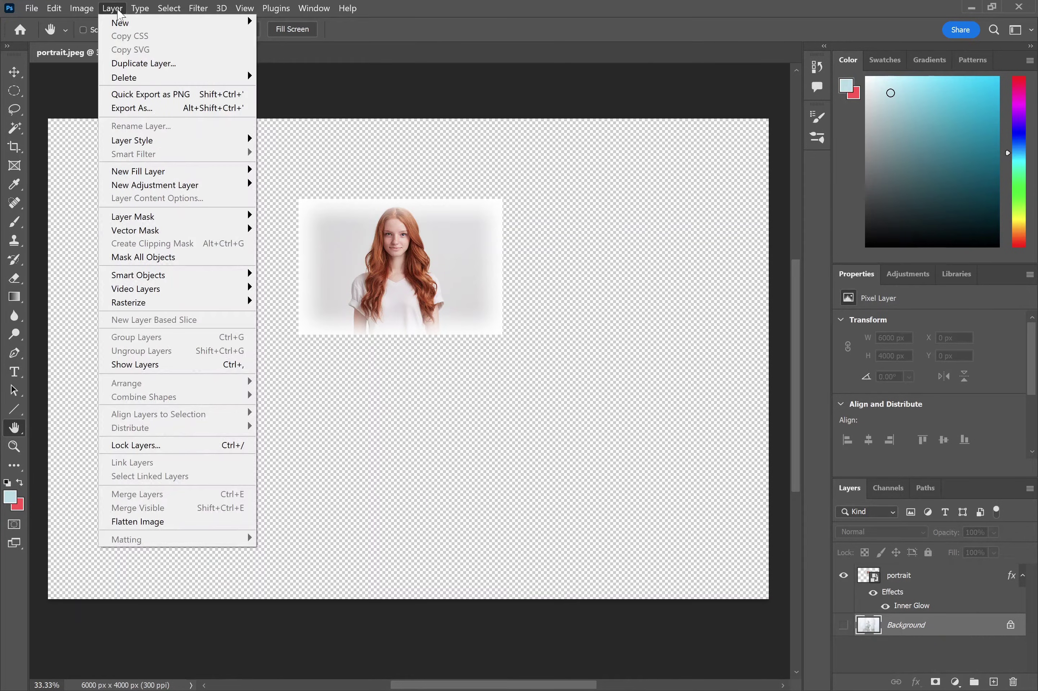
{"action": "mouse_move", "coordinate": [172, 172]}
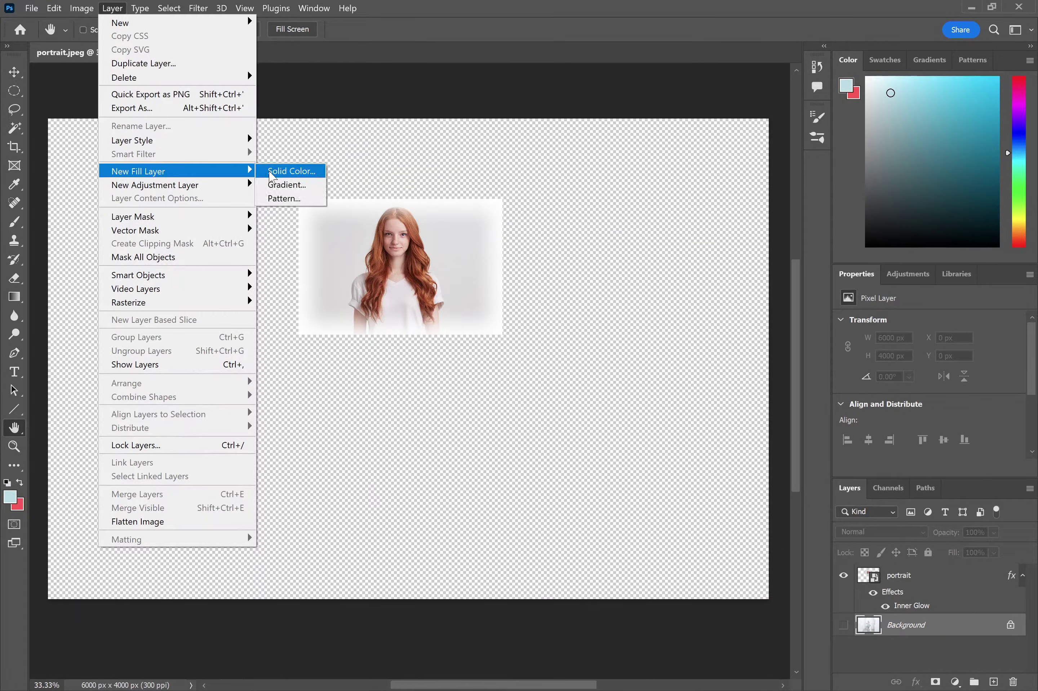
{"action": "left_click", "coordinate": [291, 171]}
{"action": "left_click", "coordinate": [769, 221]}
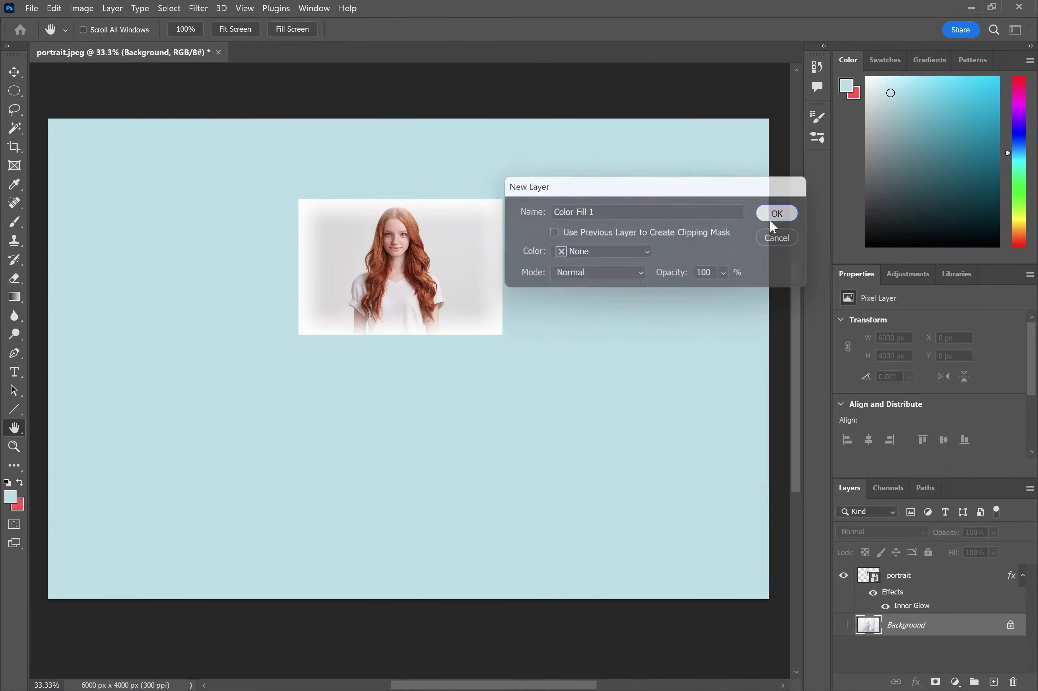
{"action": "left_click_drag", "start_coordinate": [681, 264], "coordinate": [588, 201]}
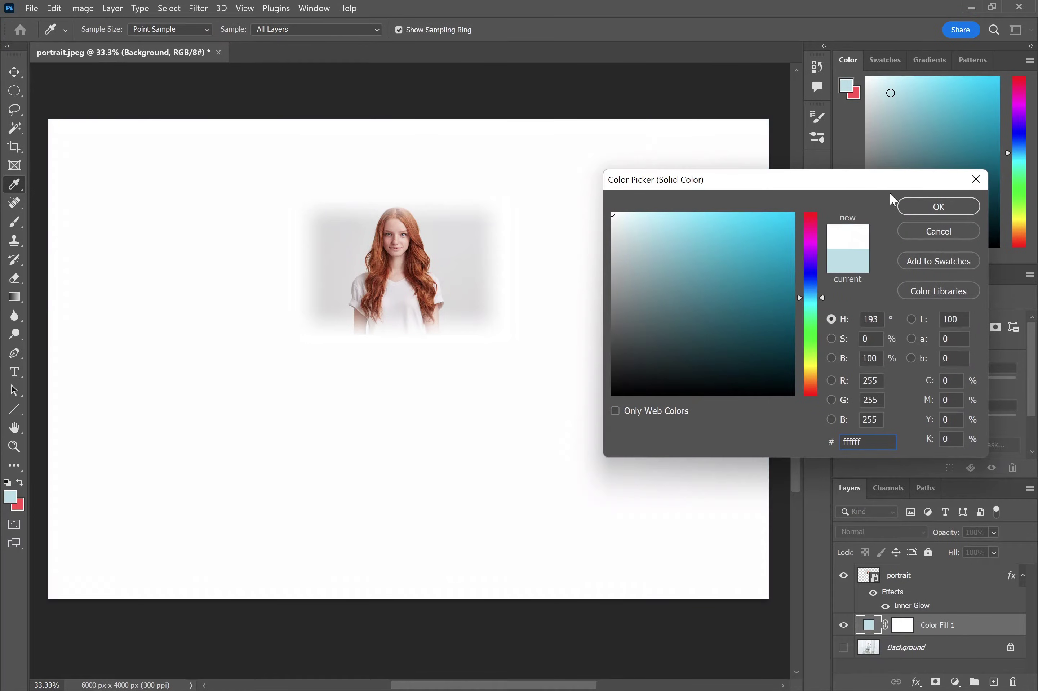
{"action": "left_click", "coordinate": [937, 206]}
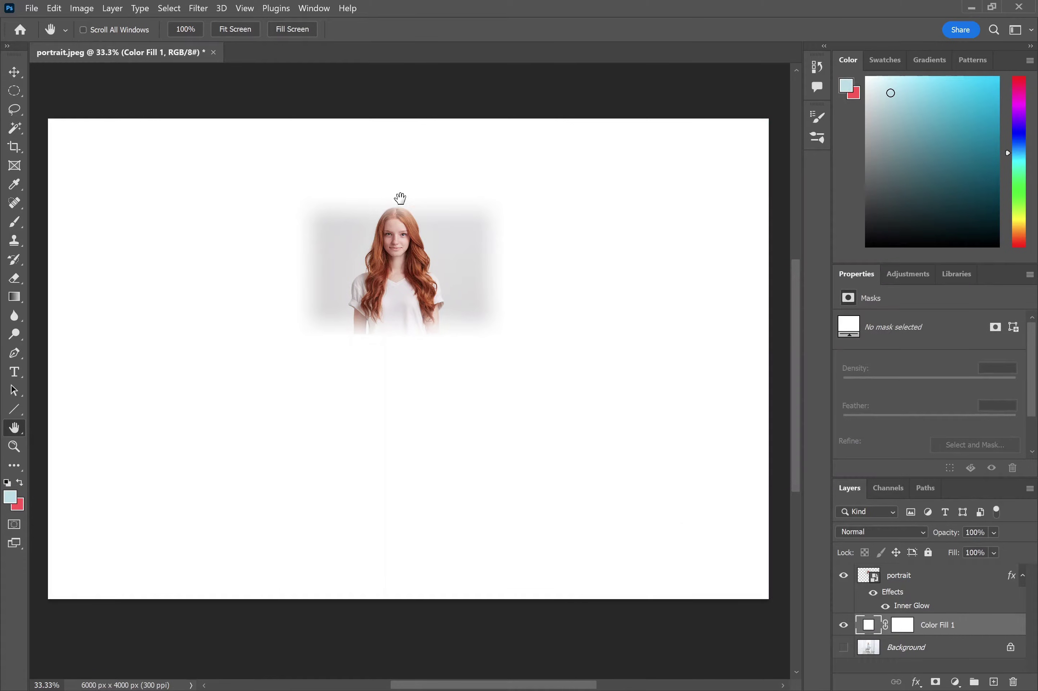
- Hide Color Fill 1 and the portrait layer, then show and select the Background dancer photo
{"action": "left_click", "coordinate": [843, 625]}
{"action": "left_click", "coordinate": [875, 579]}
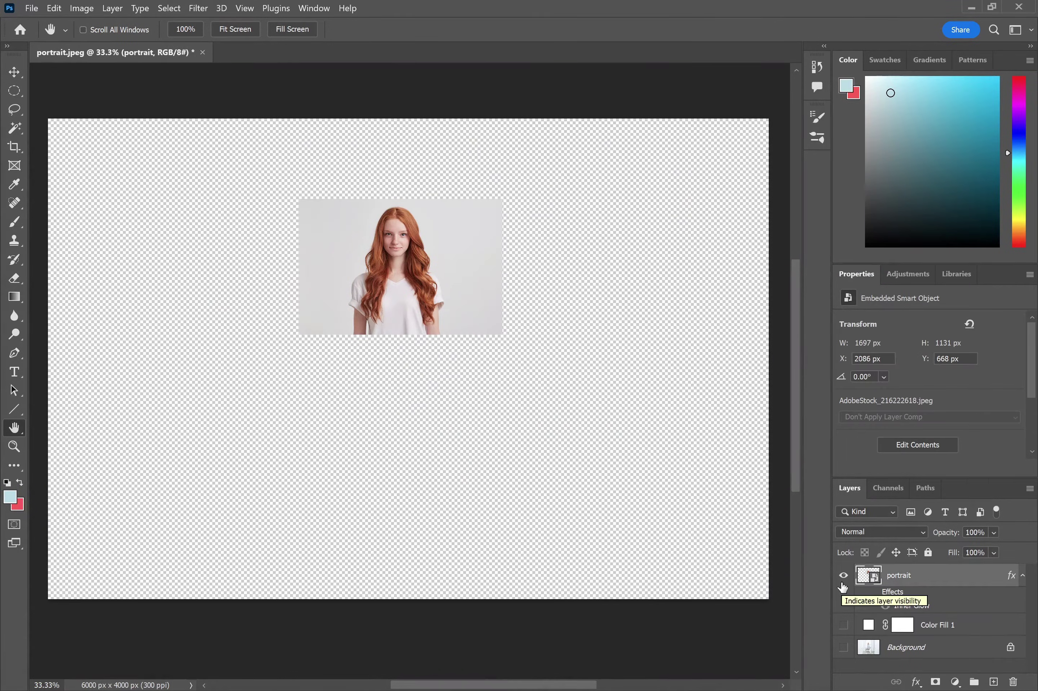
{"action": "left_click", "coordinate": [843, 580]}
{"action": "left_click", "coordinate": [843, 650]}
{"action": "left_click", "coordinate": [942, 652]}
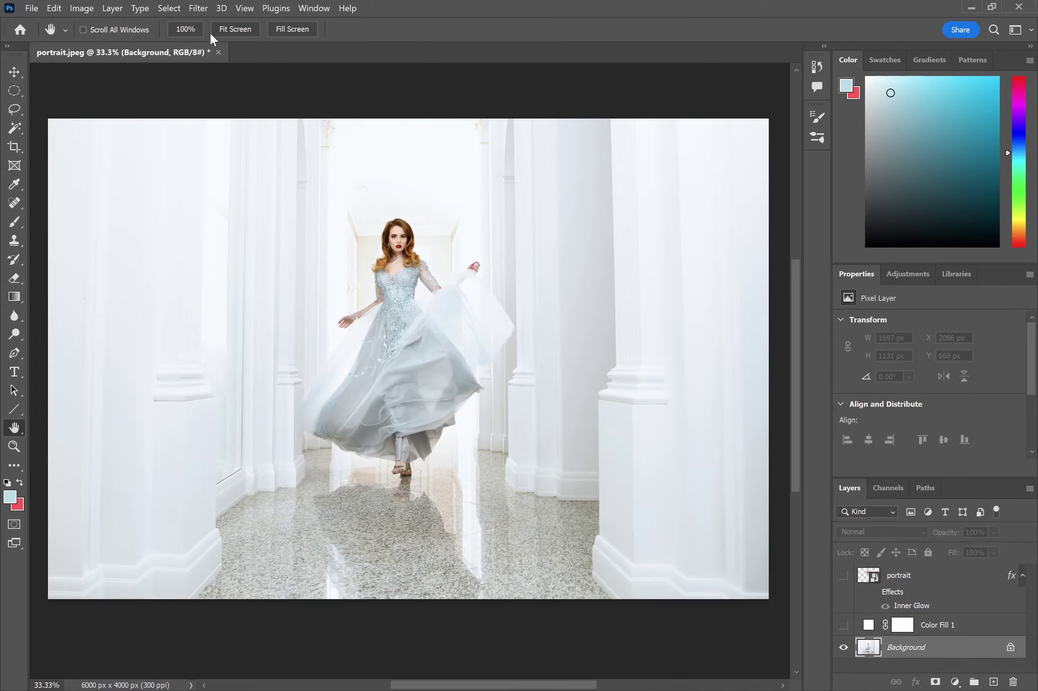
{"action": "left_click", "coordinate": [200, 12]}
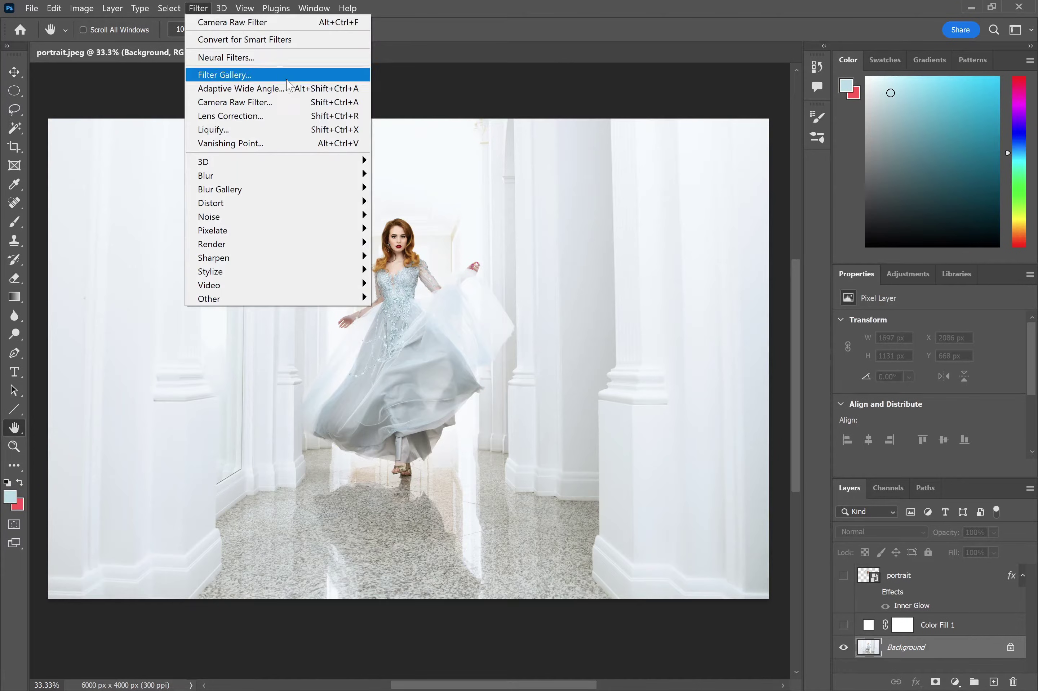
- Apply a Camera Raw vignette with Vignetting +100, Midpoint 14, Roundness +11, and Feather 71
{"action": "left_click", "coordinate": [280, 104]}
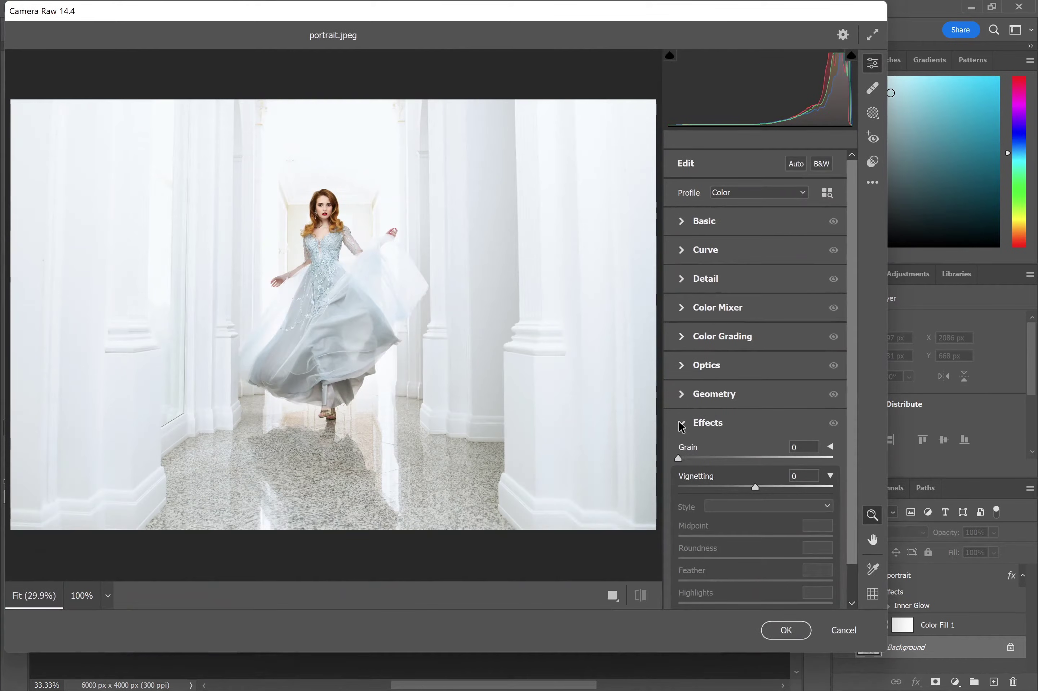
{"action": "scroll", "coordinate": [740, 493], "scroll_direction": "down", "scroll_amount": 2}
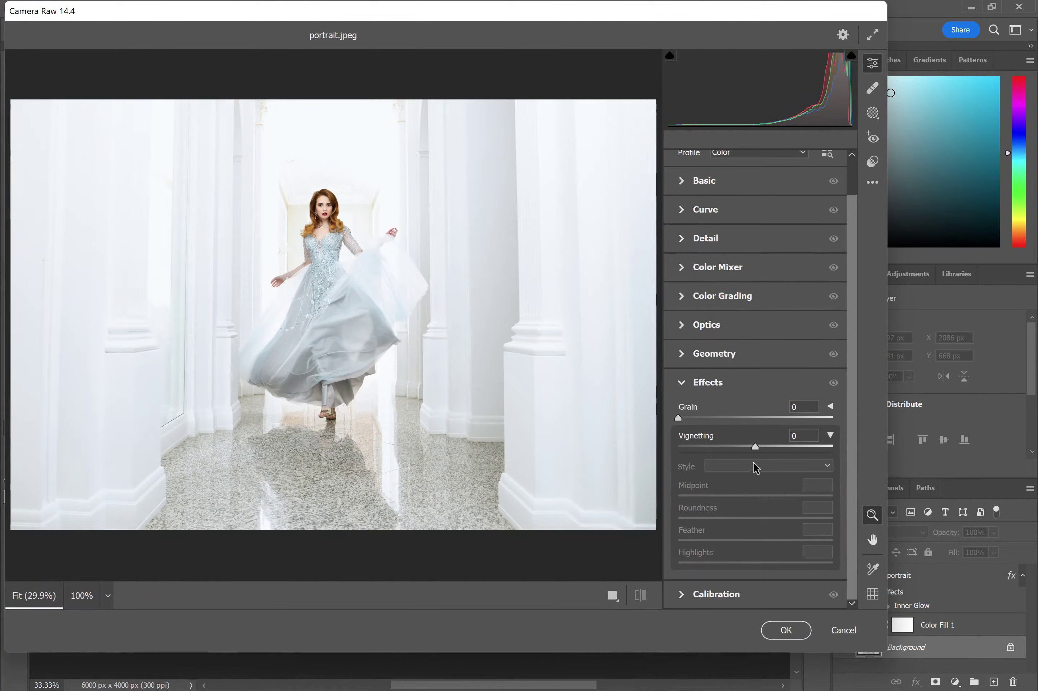
{"action": "left_click", "coordinate": [832, 435]}
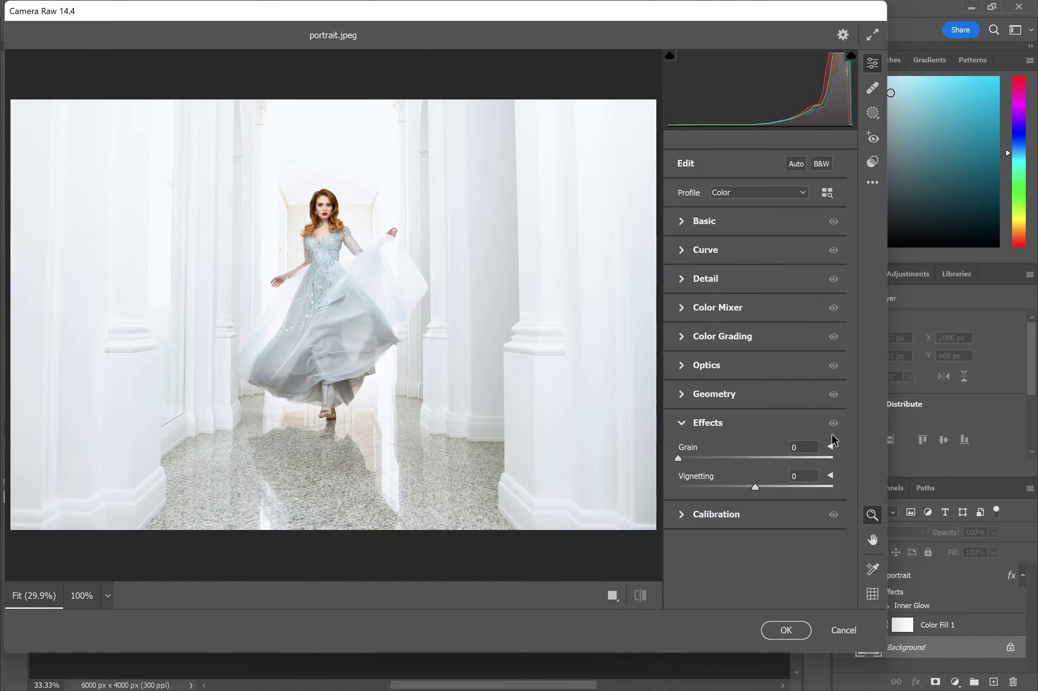
{"action": "left_click", "coordinate": [829, 474]}
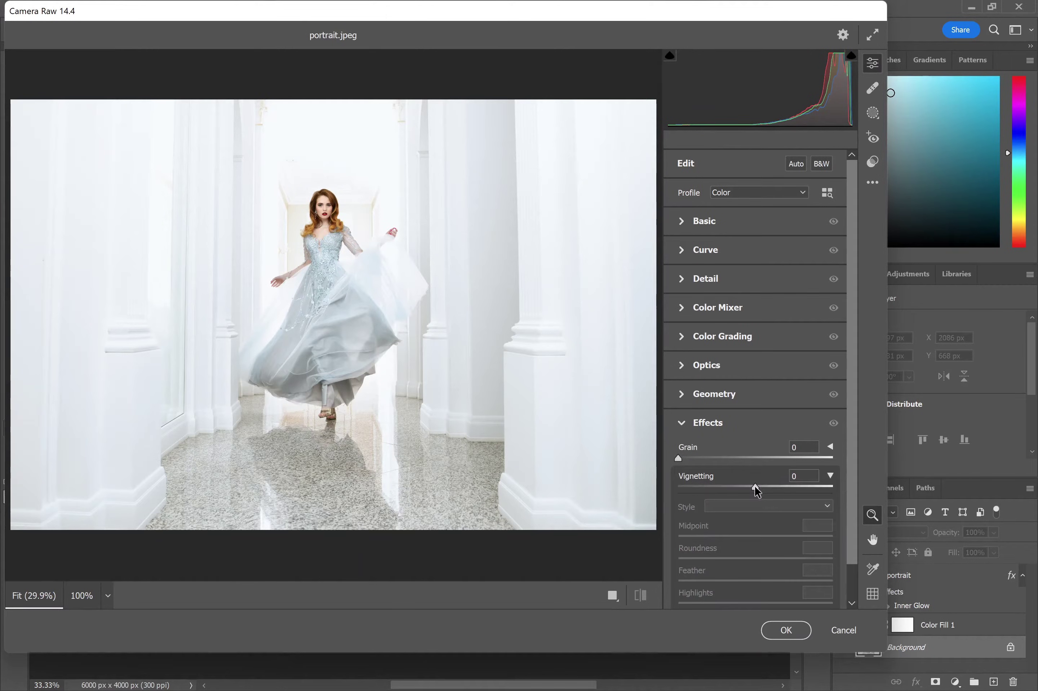
{"action": "left_click_drag", "start_coordinate": [754, 485], "coordinate": [856, 486]}
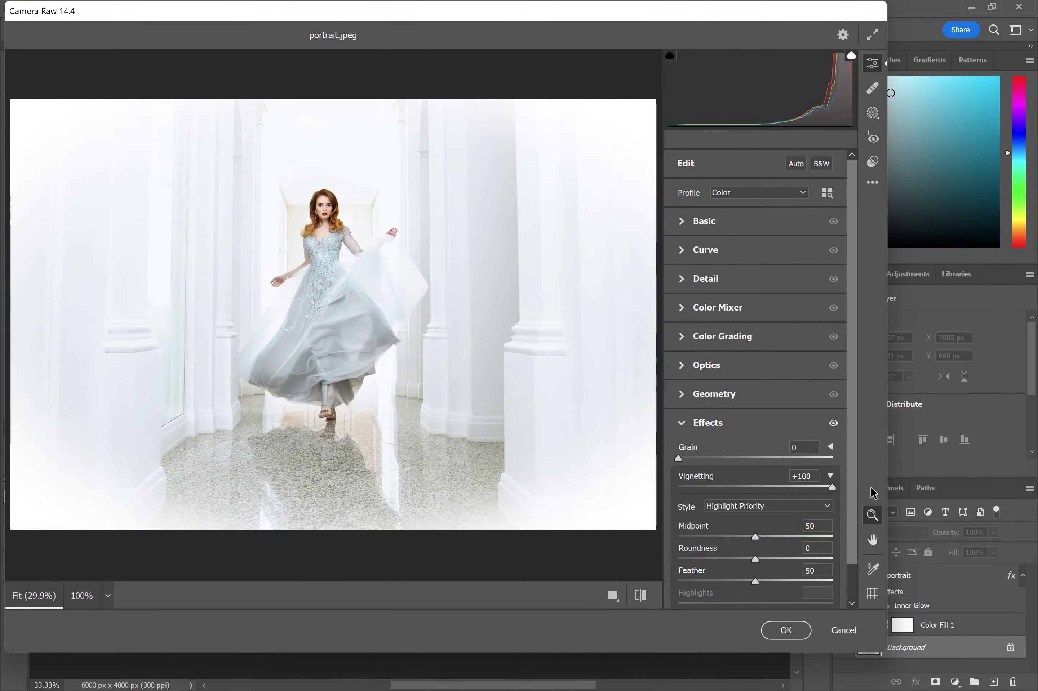
{"action": "scroll", "coordinate": [773, 492], "scroll_direction": "down", "scroll_amount": 1}
{"action": "left_click_drag", "start_coordinate": [756, 495], "coordinate": [697, 499]}
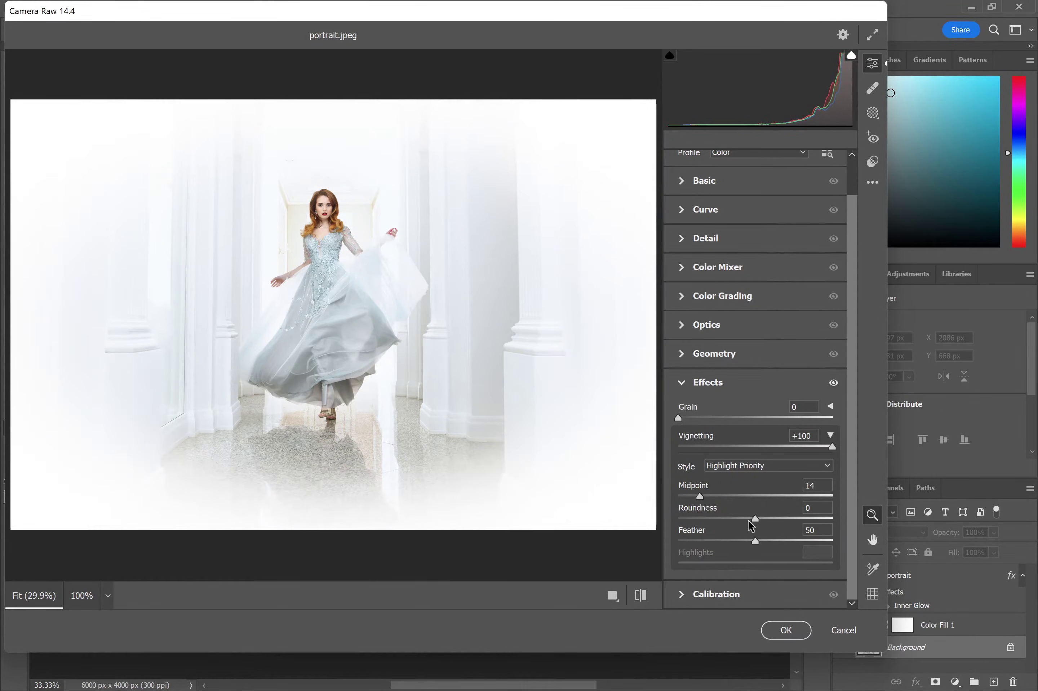
{"action": "left_click_drag", "start_coordinate": [753, 526], "coordinate": [785, 542]}
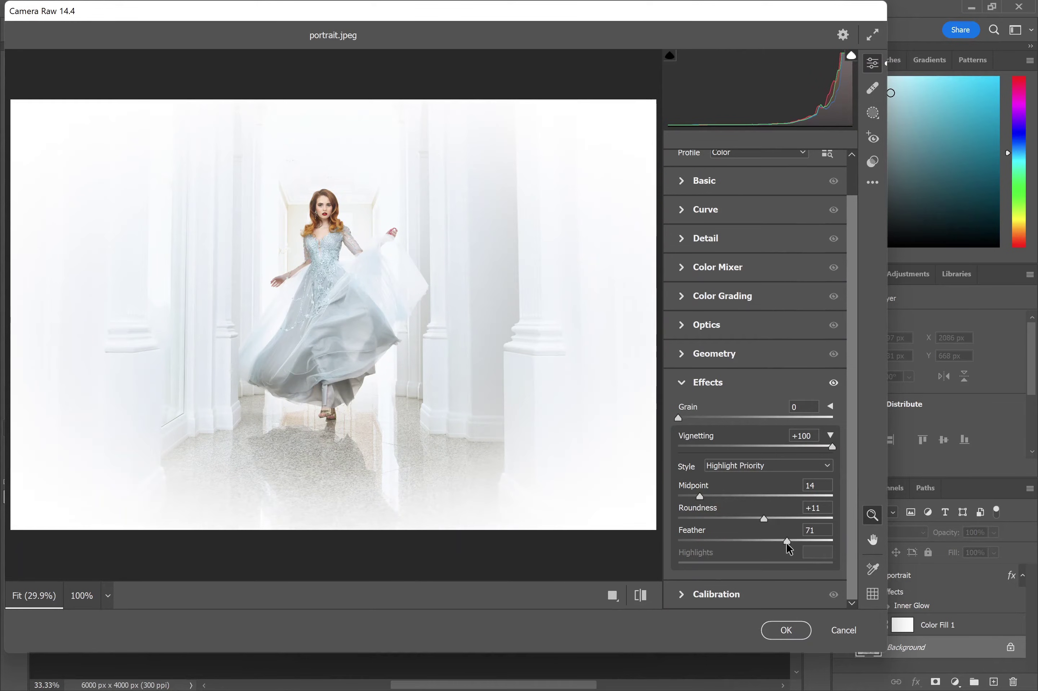
{"action": "left_click", "coordinate": [787, 630]}
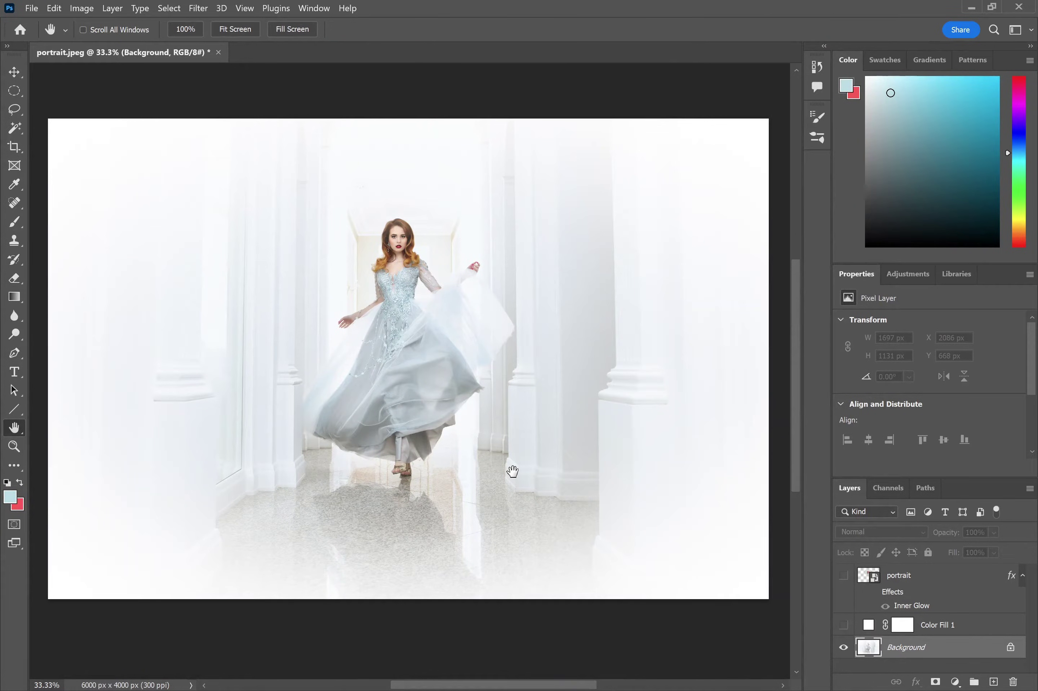
- Undo the vignette, then add a layer mask from an ellipse drawn around the dancer
{"action": "key", "text": "ctrl+z"}
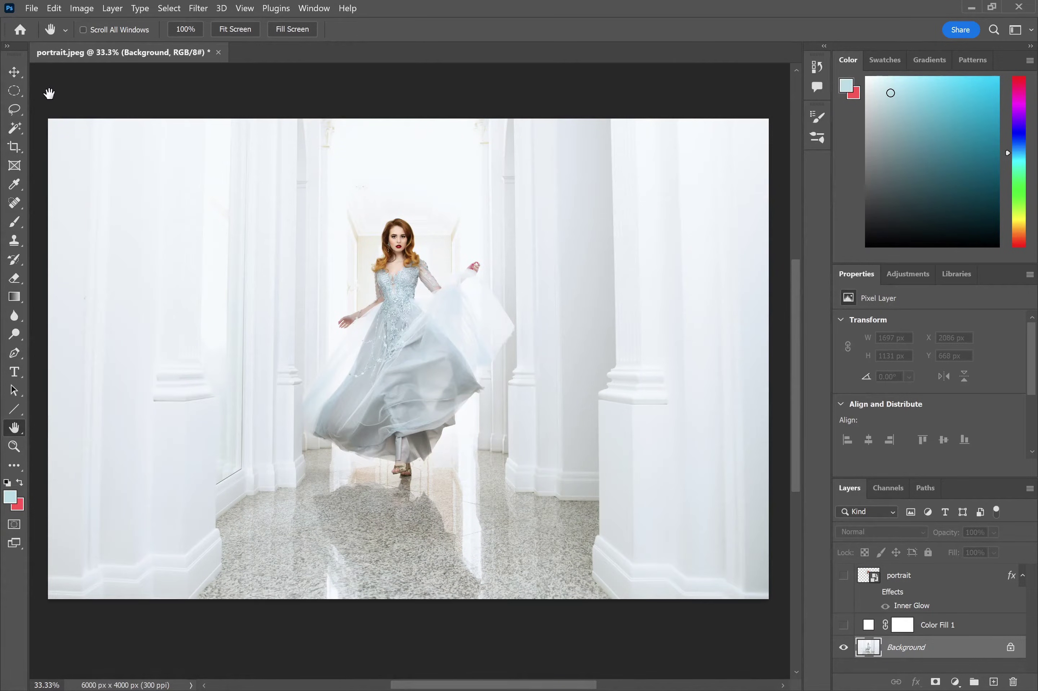
{"action": "left_click", "coordinate": [15, 89]}
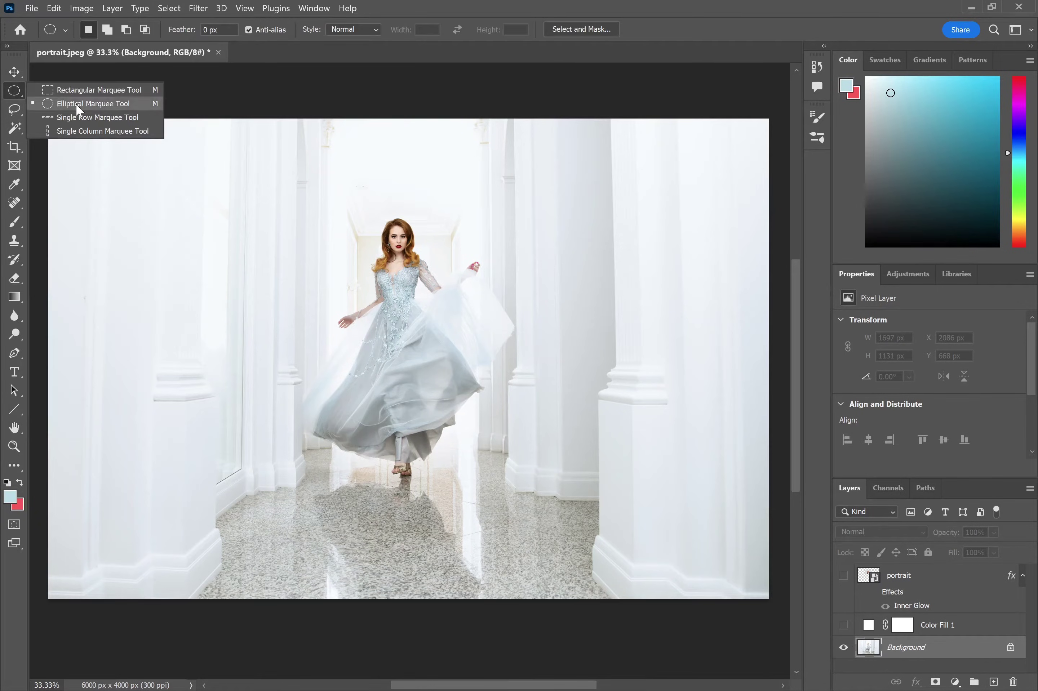
{"action": "left_click", "coordinate": [109, 104]}
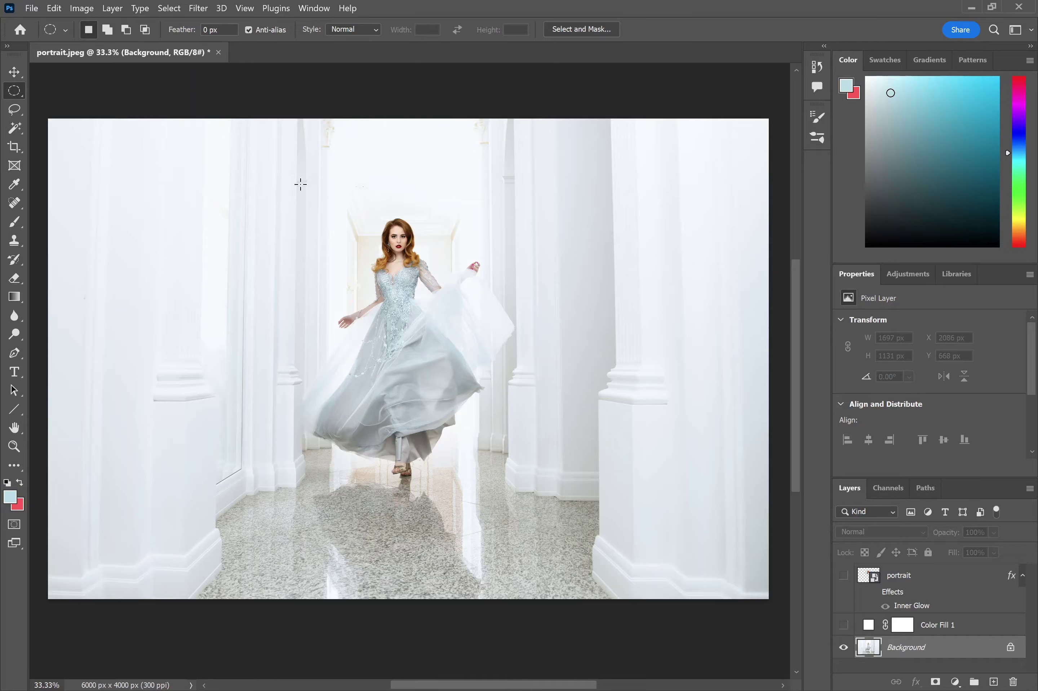
{"action": "left_click_drag", "start_coordinate": [300, 184], "coordinate": [592, 536]}
{"action": "left_click_drag", "start_coordinate": [523, 424], "coordinate": [485, 395]}
{"action": "left_click", "coordinate": [936, 682]}
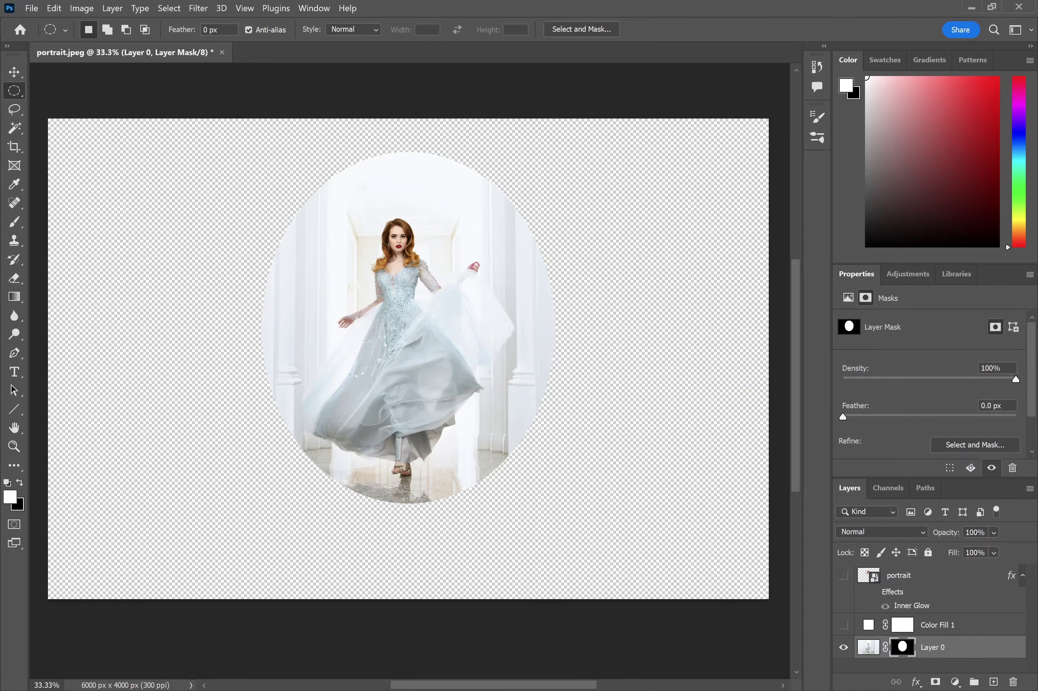
- Blur the mask with a 187.7 px Gaussian Blur, then undo it to restore the ellipse selection
{"action": "left_click", "coordinate": [198, 8]}
{"action": "mouse_move", "coordinate": [263, 180]}
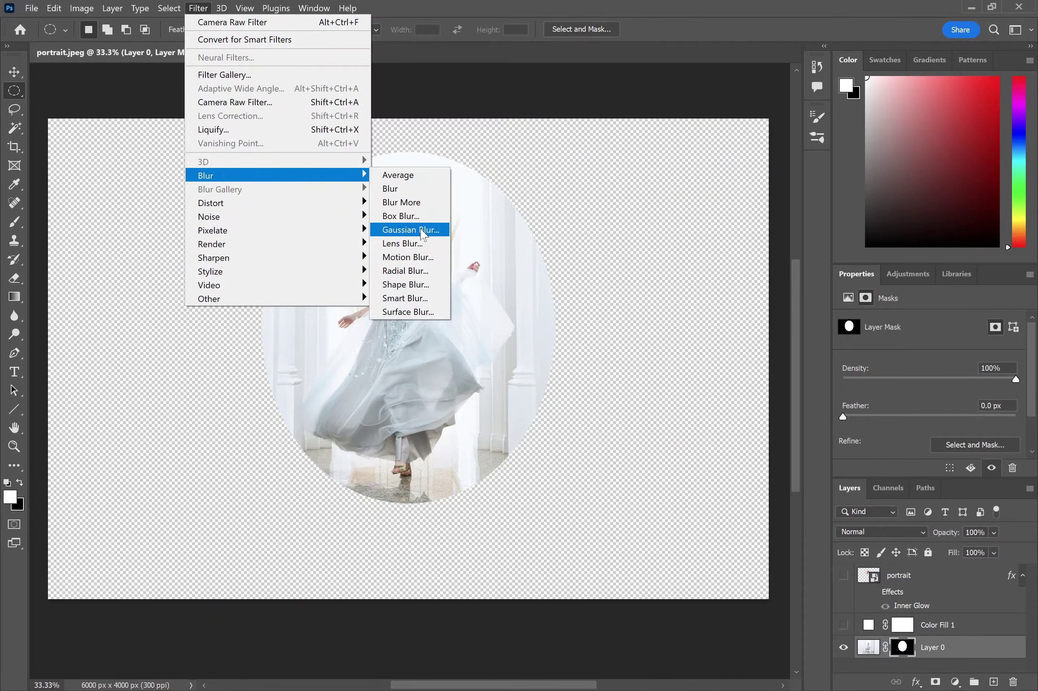
{"action": "left_click", "coordinate": [411, 230]}
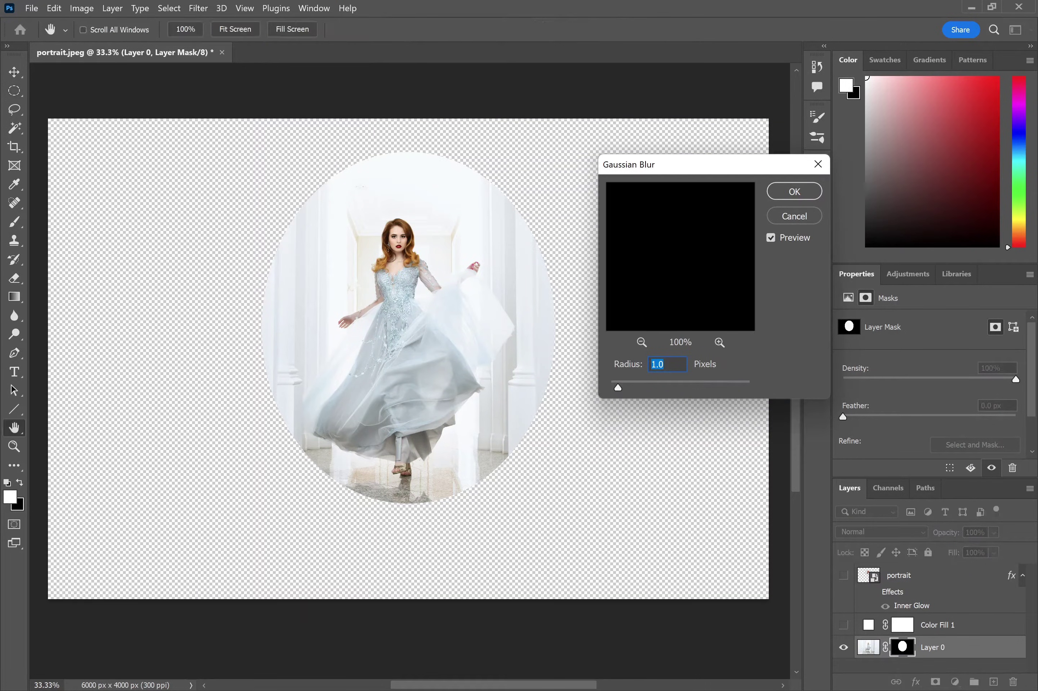
{"action": "type", "text": "50"}
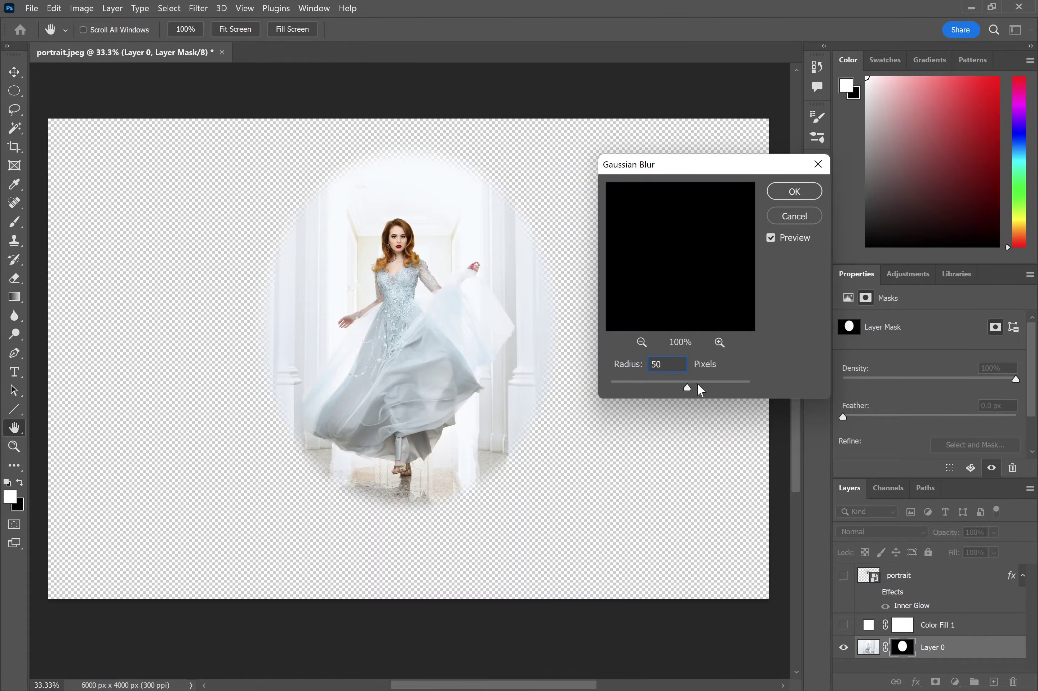
{"action": "left_click_drag", "start_coordinate": [688, 388], "coordinate": [723, 387]}
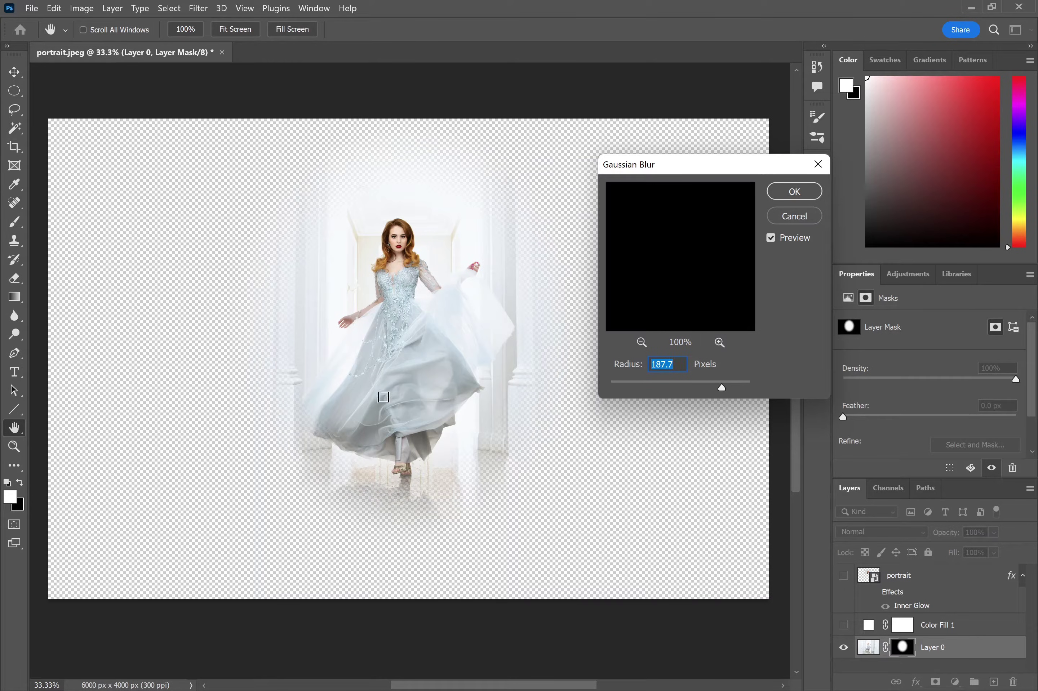
{"action": "left_click", "coordinate": [804, 192]}
{"action": "key", "text": "m"}
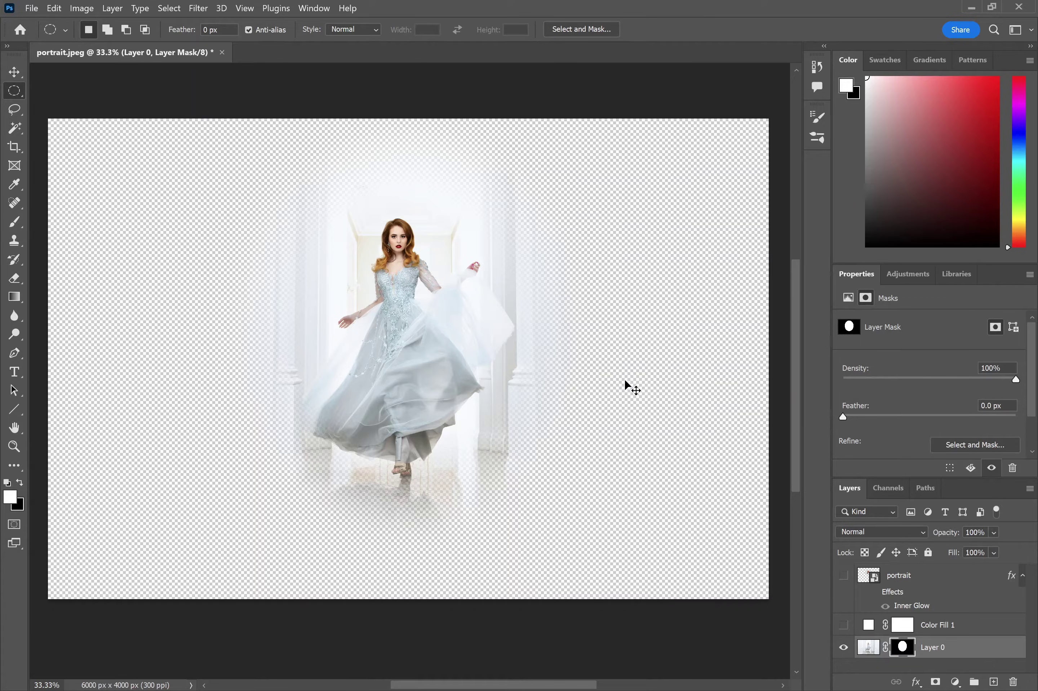
{"action": "key", "text": "ctrl+z"}
{"action": "key", "text": "ctrl+z"}
{"action": "key", "text": "ctrl+z"}
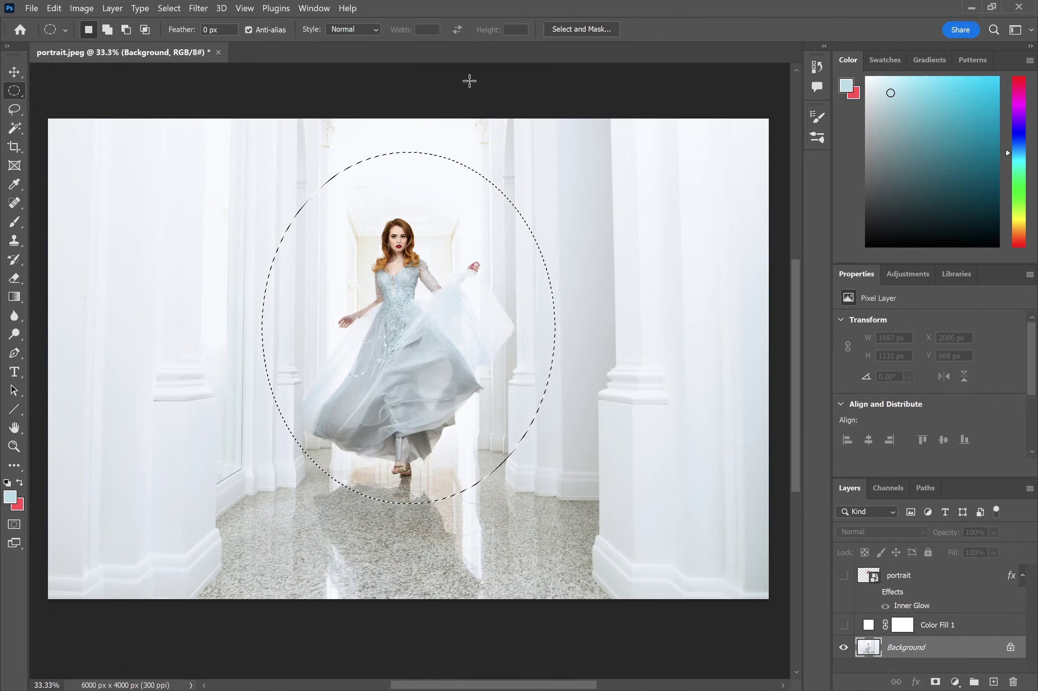
- Refine the ellipse selection to a 398.4 px feather and +78% Shift Edge, then mask the photo with it
{"action": "left_click", "coordinate": [579, 29]}
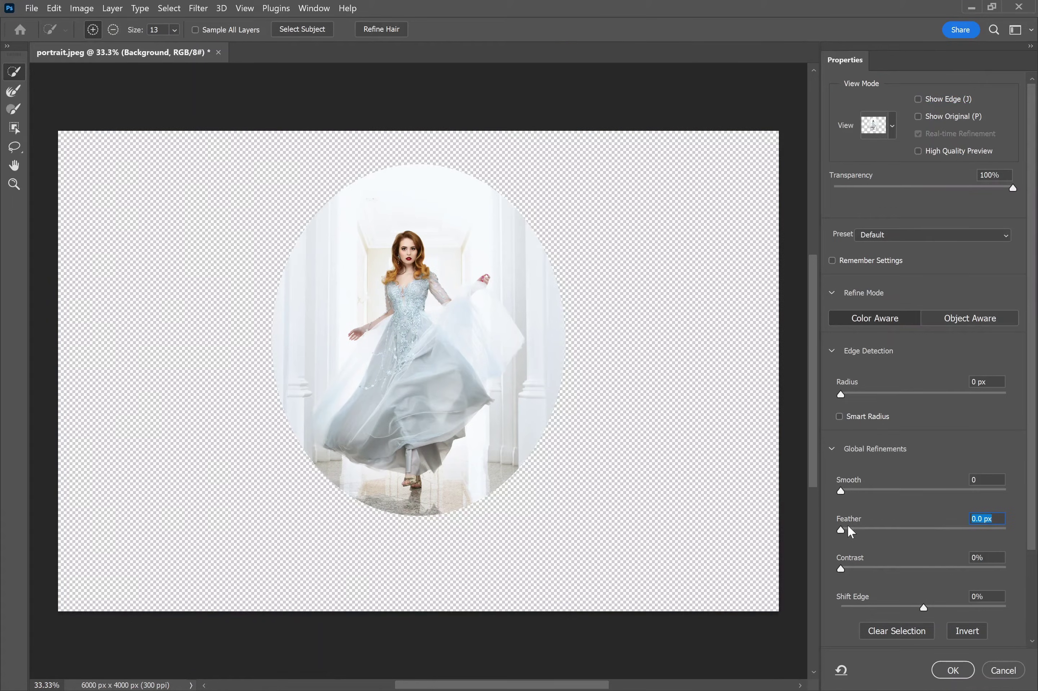
{"action": "left_click_drag", "start_coordinate": [841, 528], "coordinate": [960, 525]}
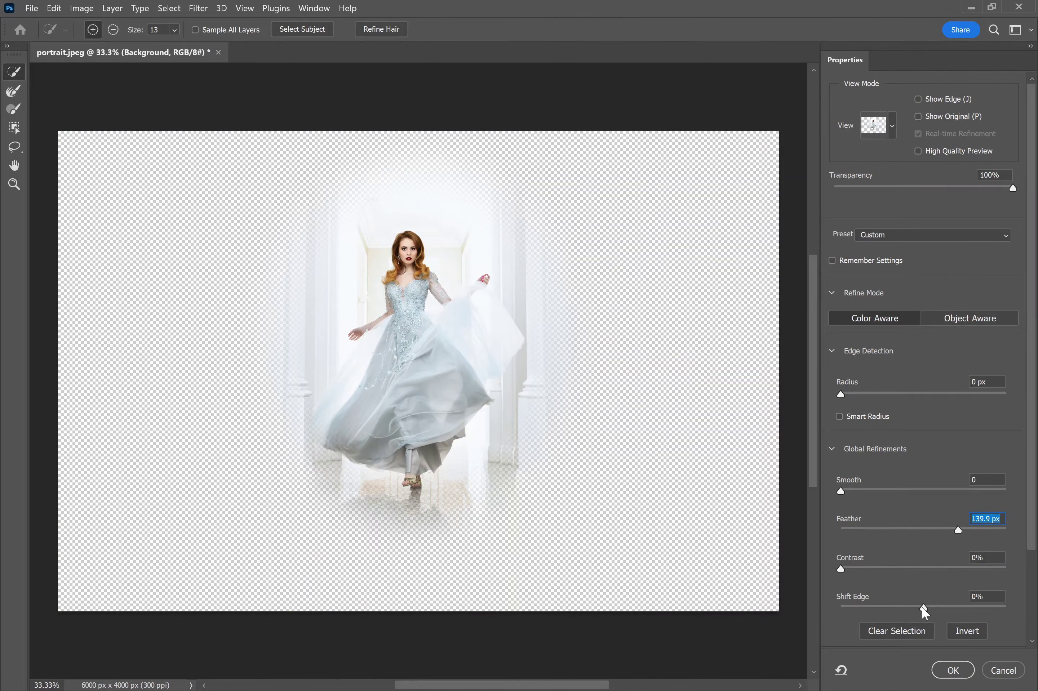
{"action": "left_click_drag", "start_coordinate": [923, 610], "coordinate": [980, 609]}
{"action": "left_click_drag", "start_coordinate": [958, 534], "coordinate": [983, 530]}
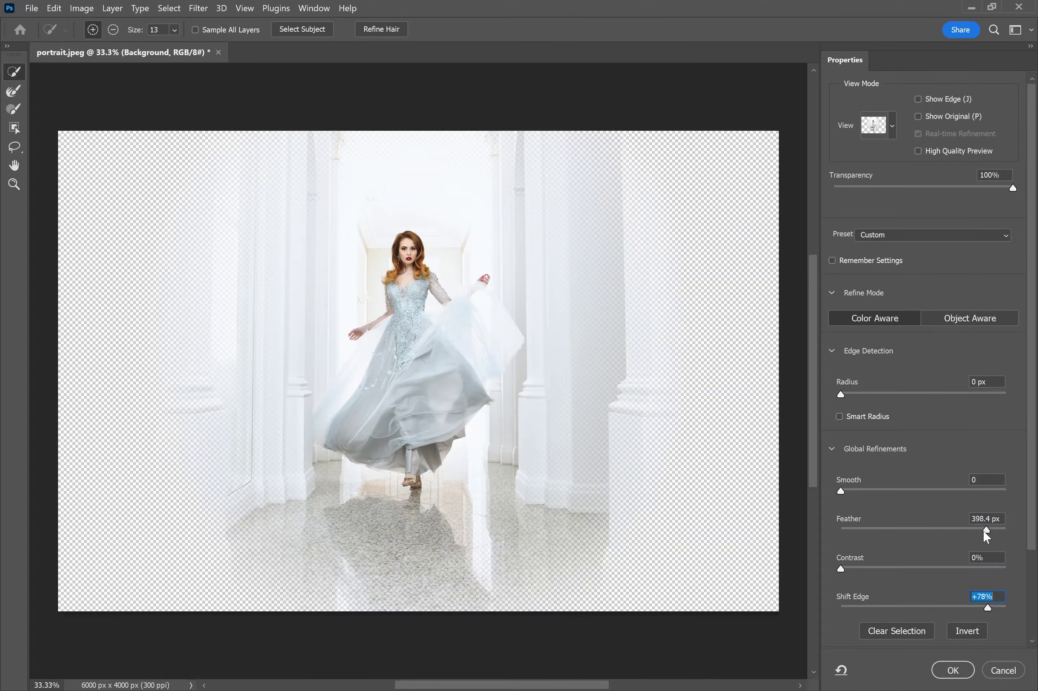
{"action": "left_click", "coordinate": [952, 670]}
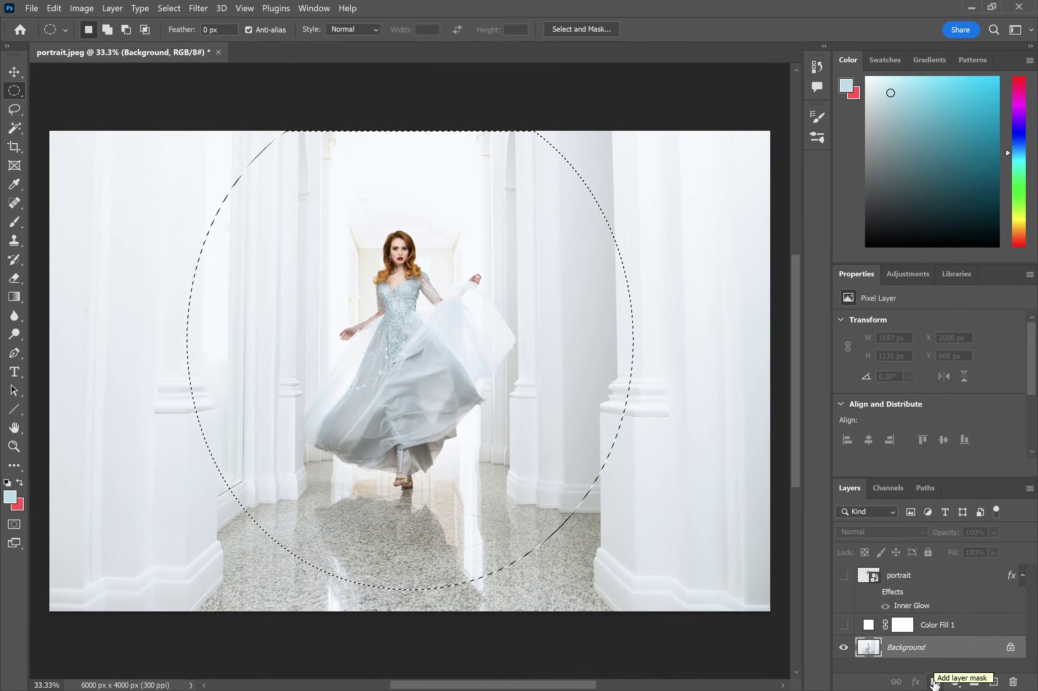
{"action": "left_click", "coordinate": [935, 682]}
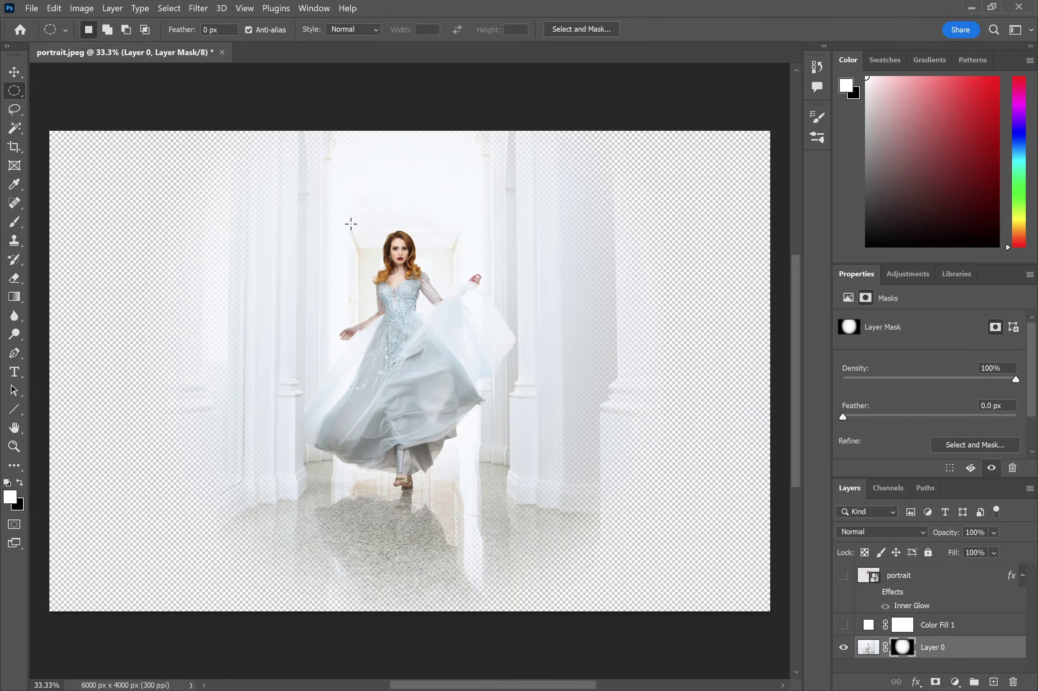
- Add a light-blue (#bbdde6) Color Fill 2 layer and move it below Layer 0
{"action": "left_click", "coordinate": [114, 9]}
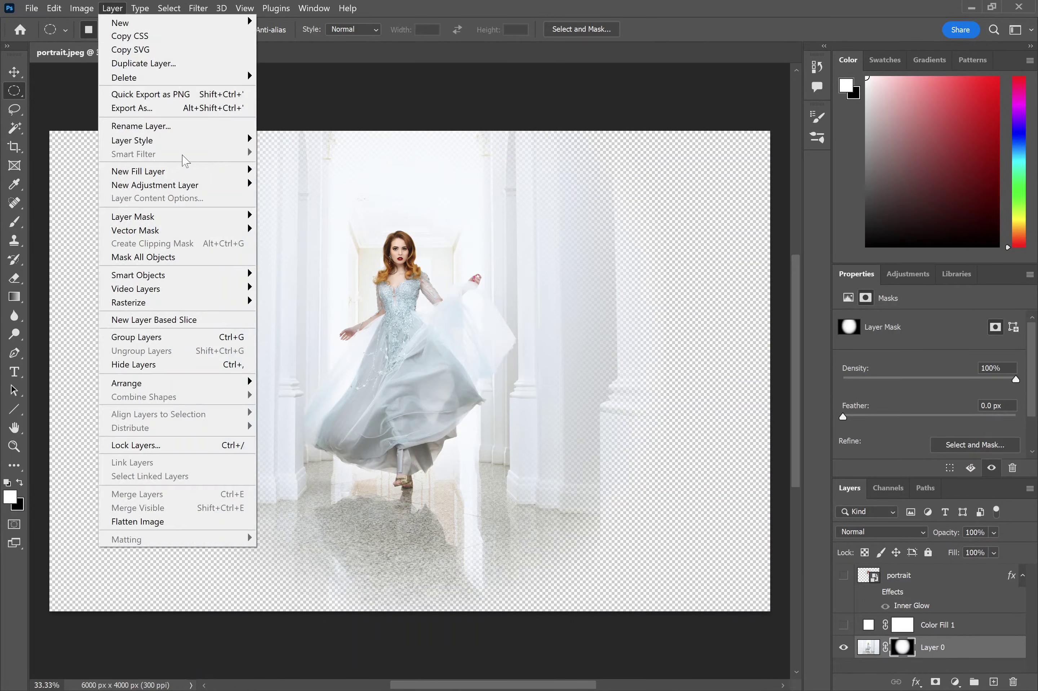
{"action": "mouse_move", "coordinate": [219, 171]}
{"action": "left_click", "coordinate": [285, 170]}
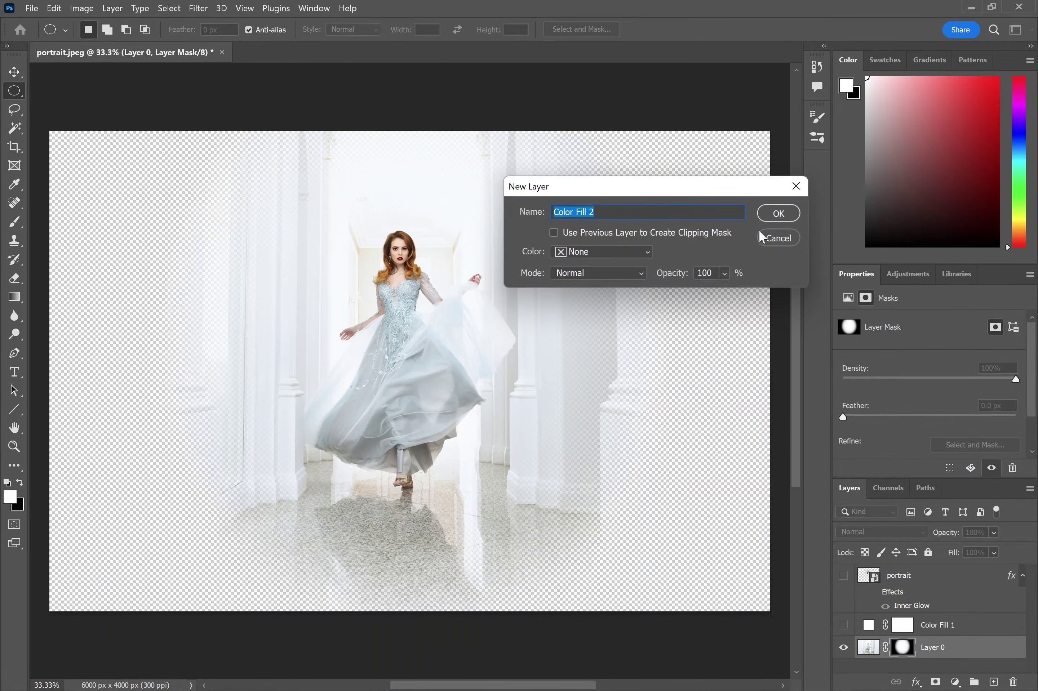
{"action": "left_click", "coordinate": [776, 220]}
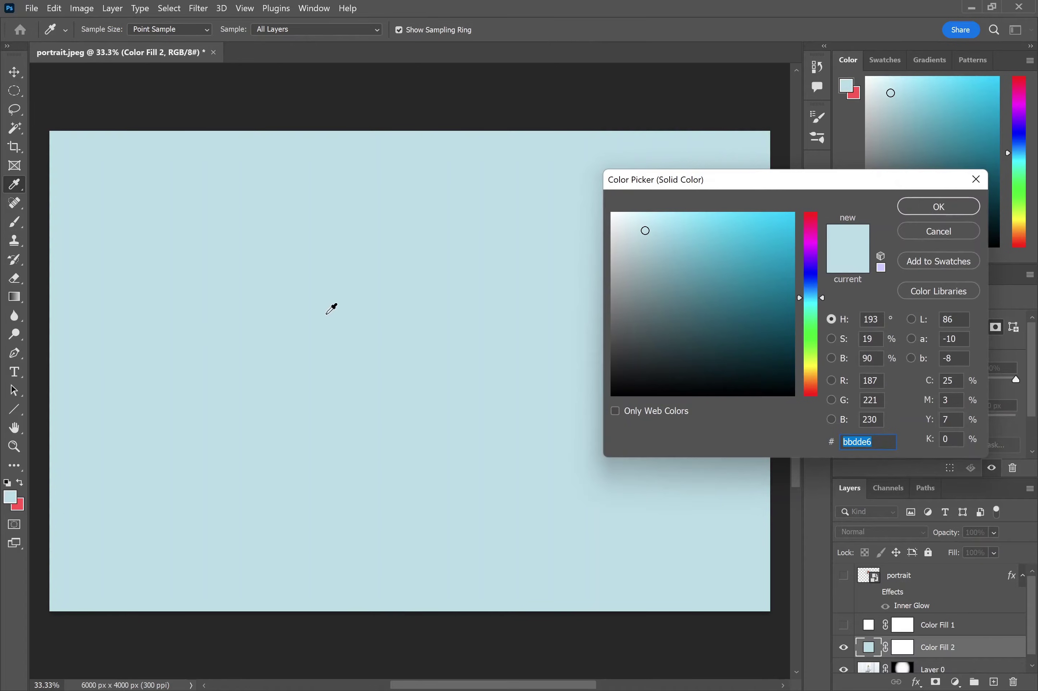
{"action": "left_click", "coordinate": [938, 208]}
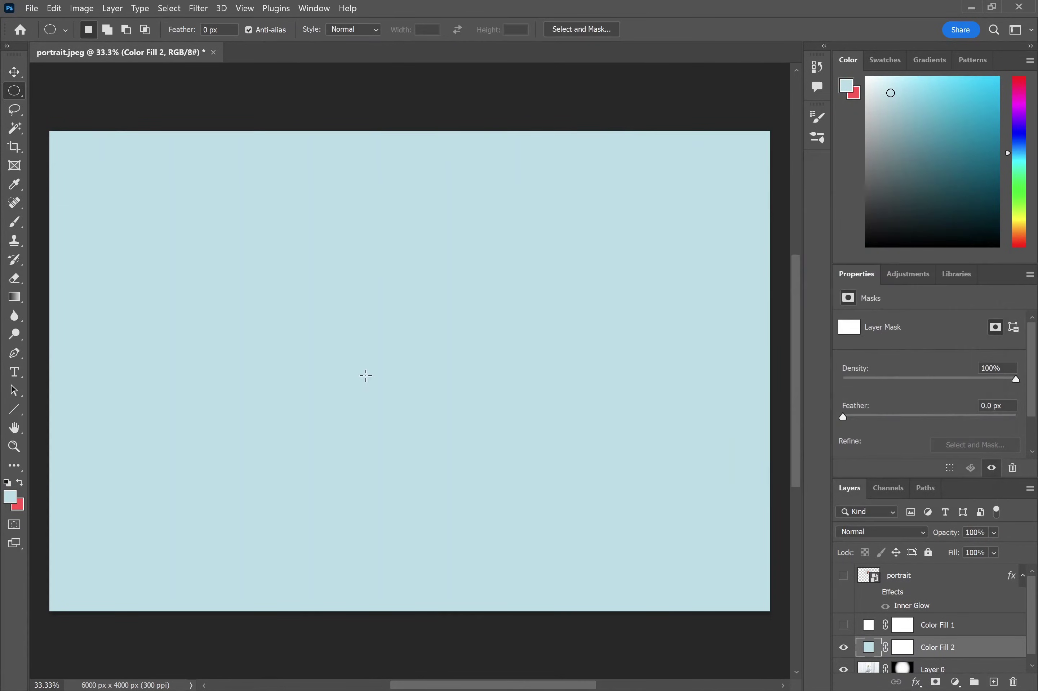
{"action": "scroll", "coordinate": [930, 598], "scroll_direction": "down", "scroll_amount": 1}
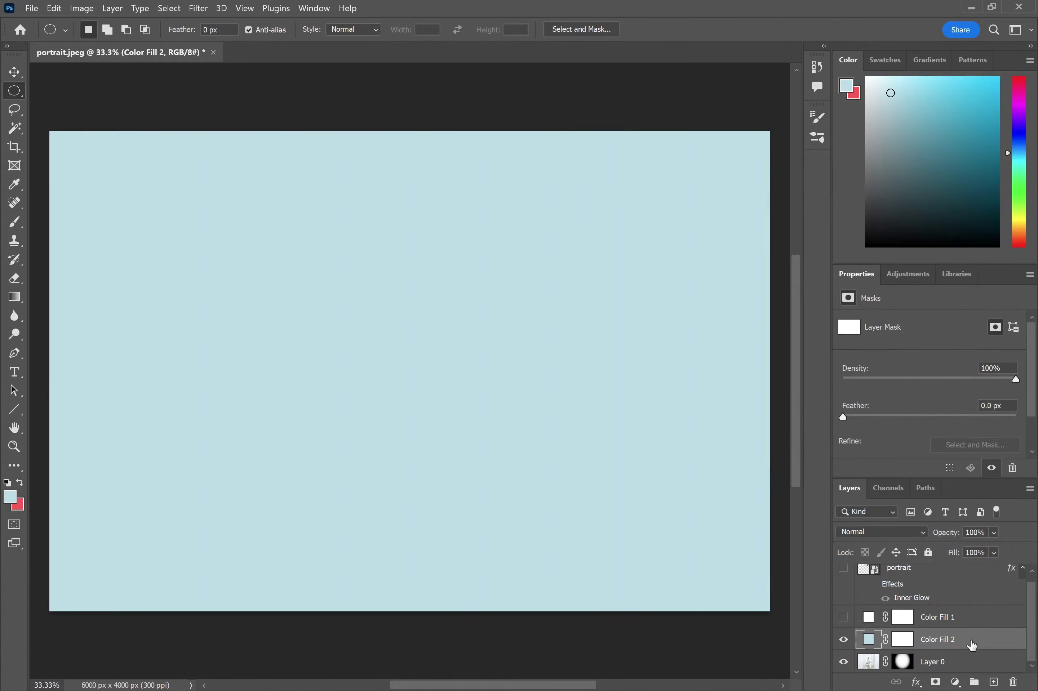
{"action": "left_click_drag", "start_coordinate": [972, 645], "coordinate": [963, 675]}
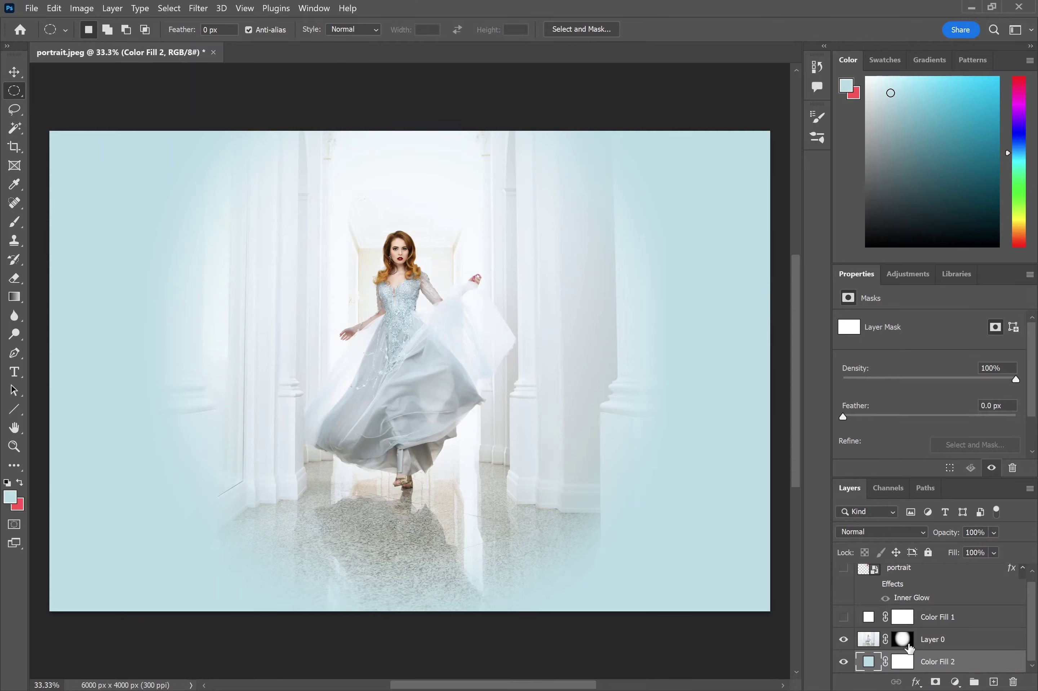
- Refine Layer 0's mask in Select and Mask with a 147.2 px feather and +100% Shift Edge
{"action": "left_click", "coordinate": [903, 641]}
{"action": "scroll", "coordinate": [957, 378], "scroll_direction": "down", "scroll_amount": 1}
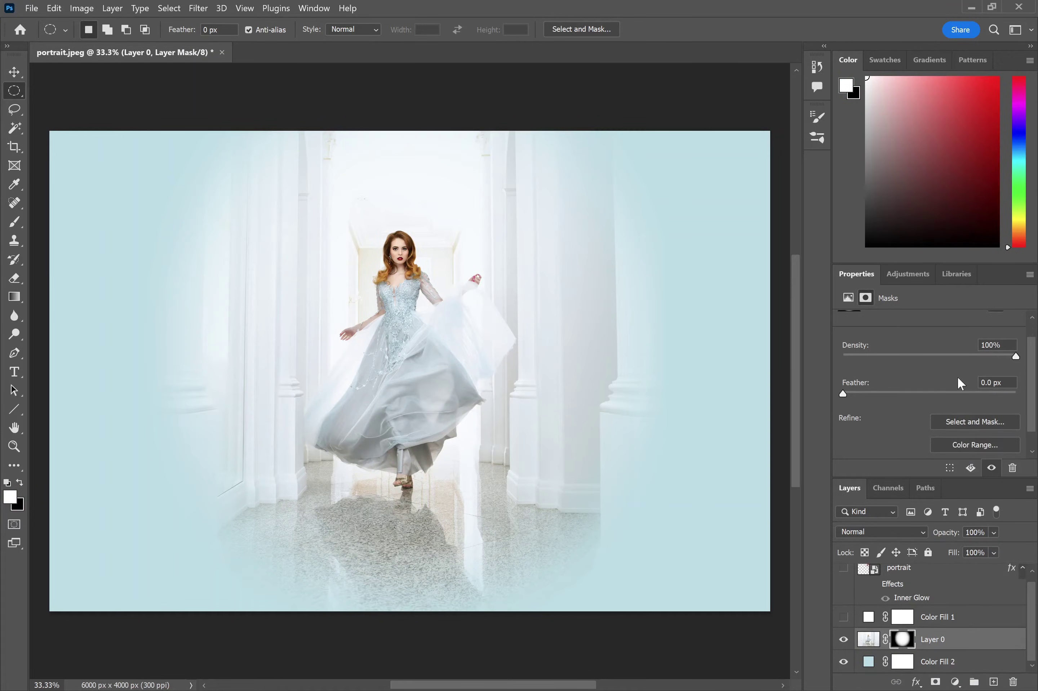
{"action": "left_click", "coordinate": [960, 422]}
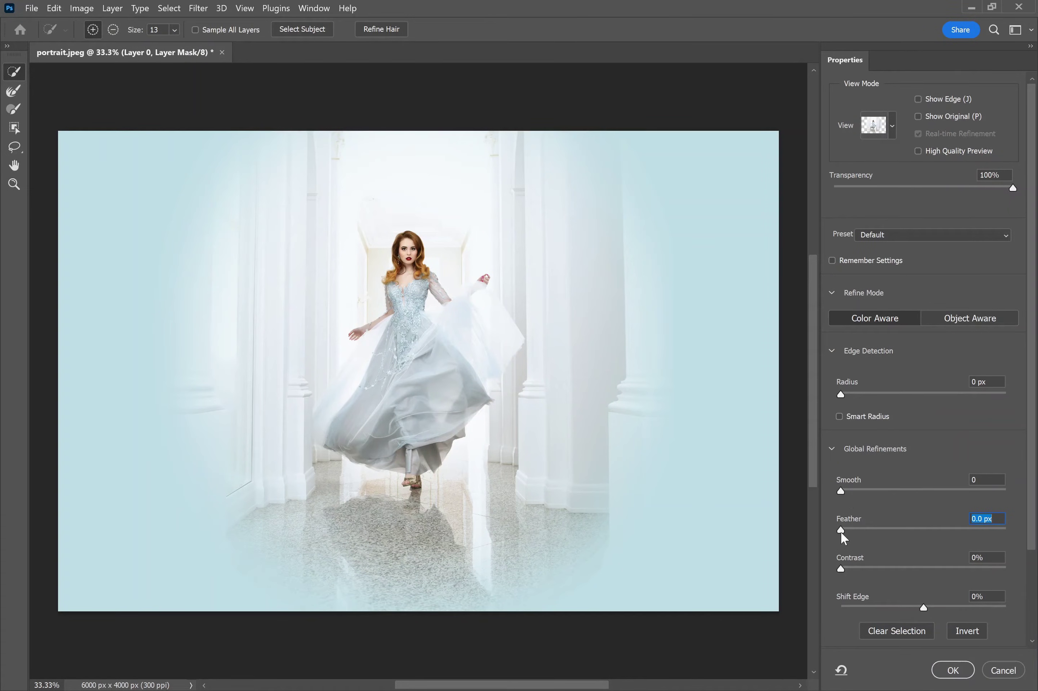
{"action": "left_click_drag", "start_coordinate": [841, 529], "coordinate": [959, 532]}
{"action": "left_click_drag", "start_coordinate": [923, 607], "coordinate": [1009, 605]}
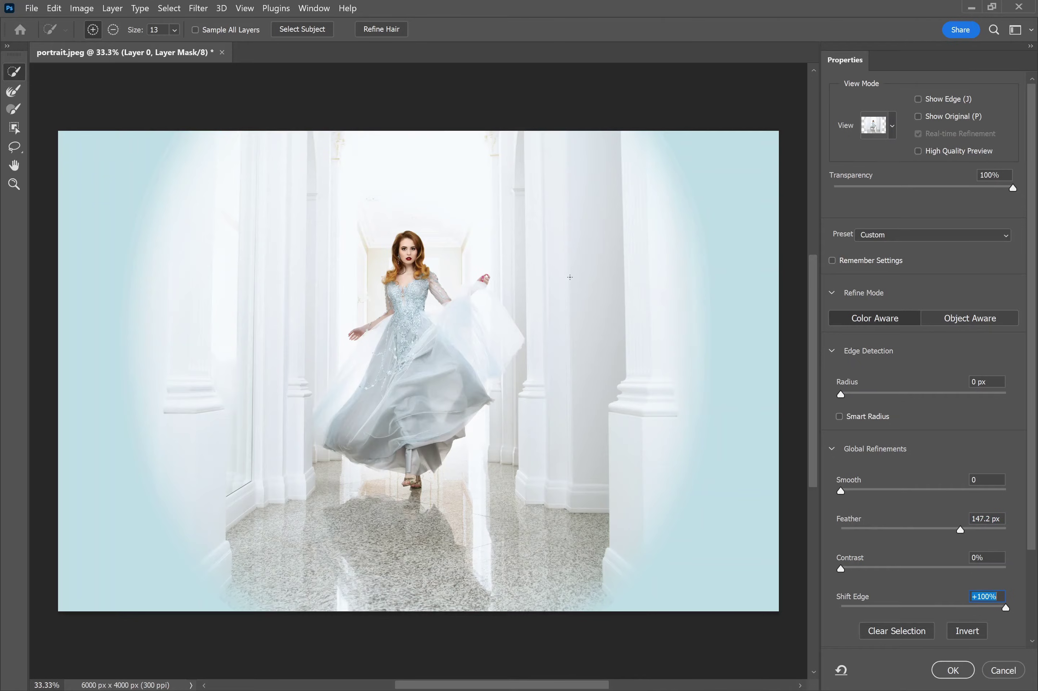
{"action": "left_click", "coordinate": [1003, 670]}
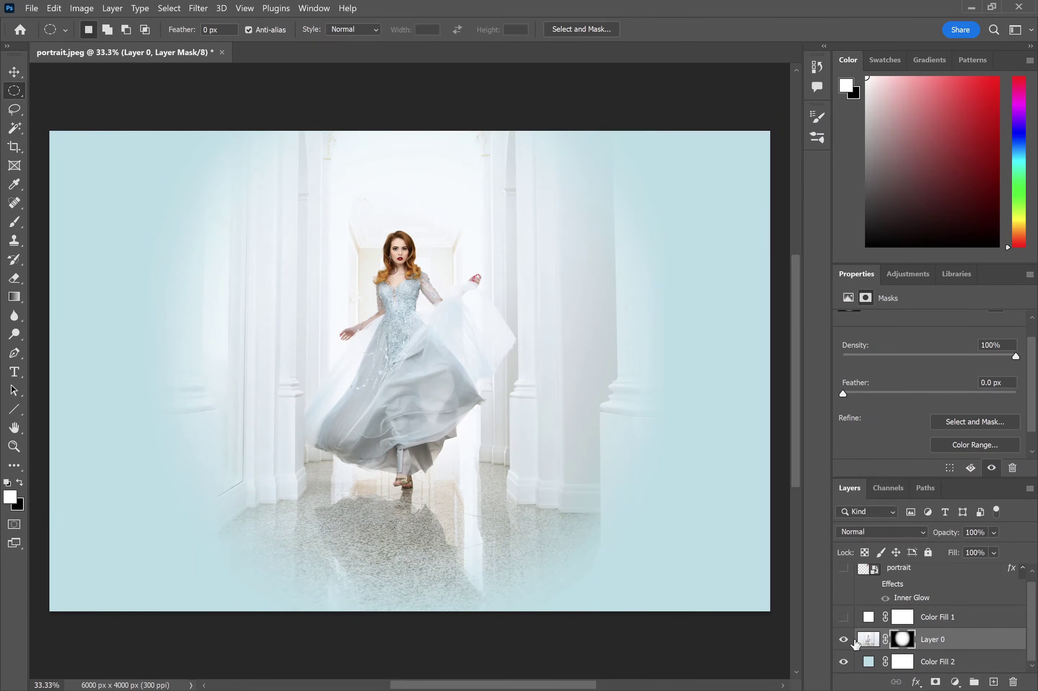
- Delete Layer 0's layer mask so the full unmasked corridor photo fills the canvas
{"action": "right_click", "coordinate": [935, 639]}
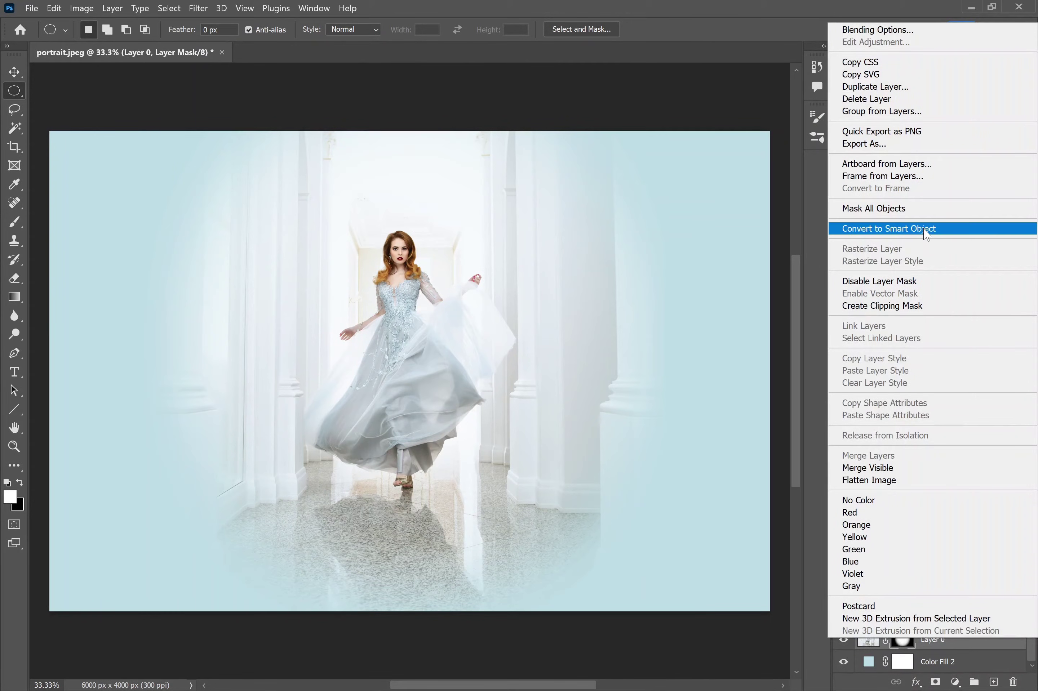
{"action": "left_click", "coordinate": [808, 506]}
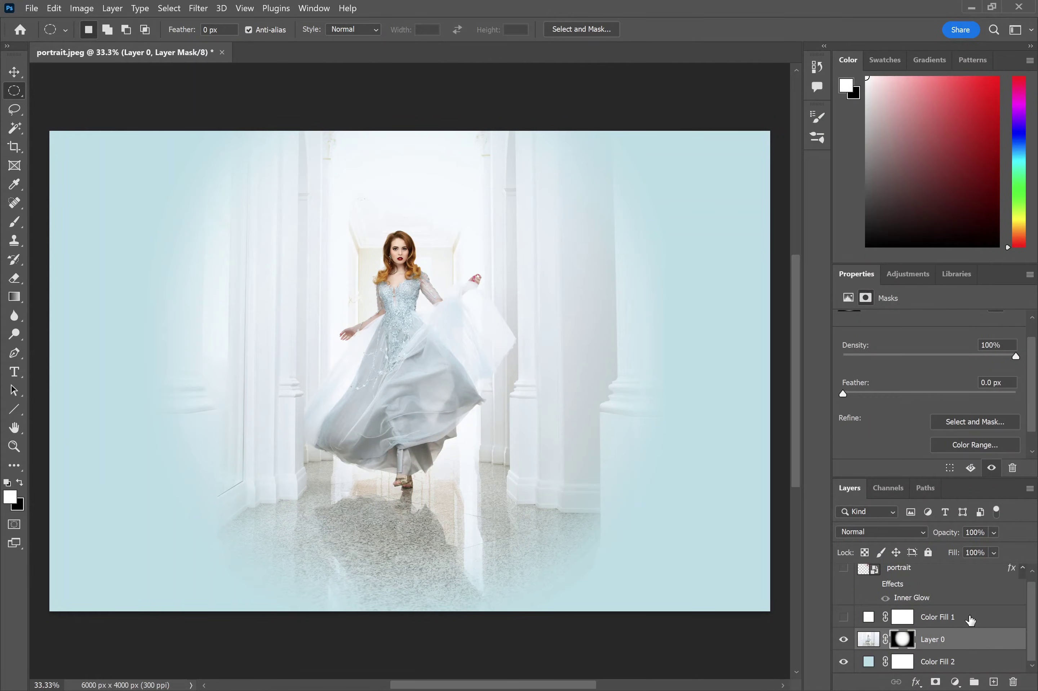
{"action": "right_click", "coordinate": [903, 641]}
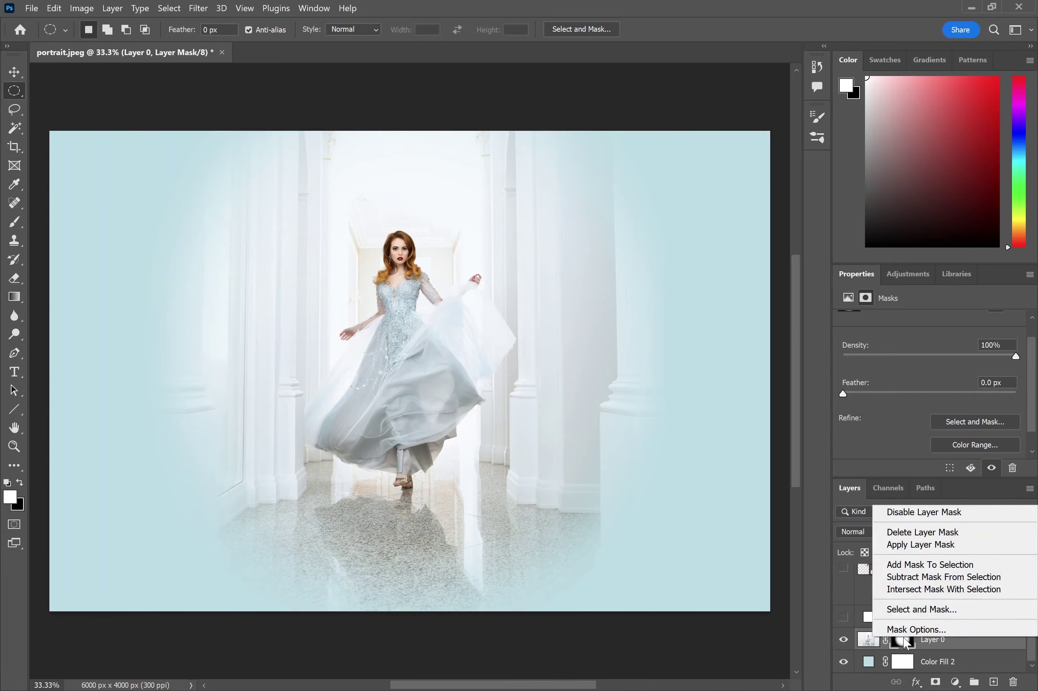
{"action": "left_click", "coordinate": [913, 532]}
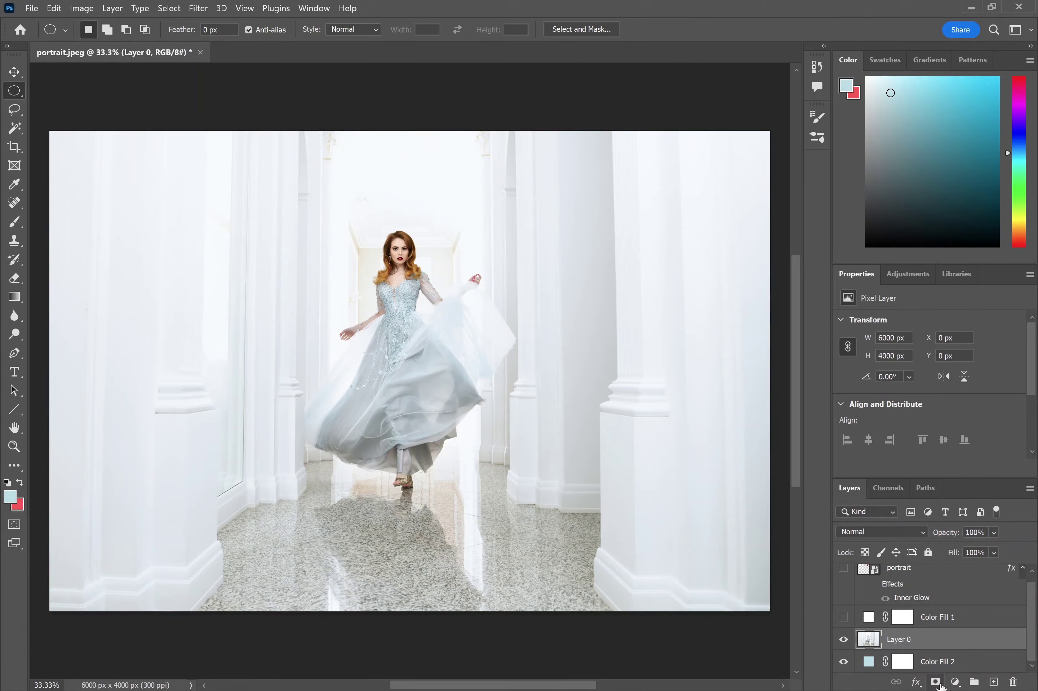
- Add a layer mask to Layer 0 and drag a black-to-white gradient across the left side
{"action": "left_click", "coordinate": [936, 682]}
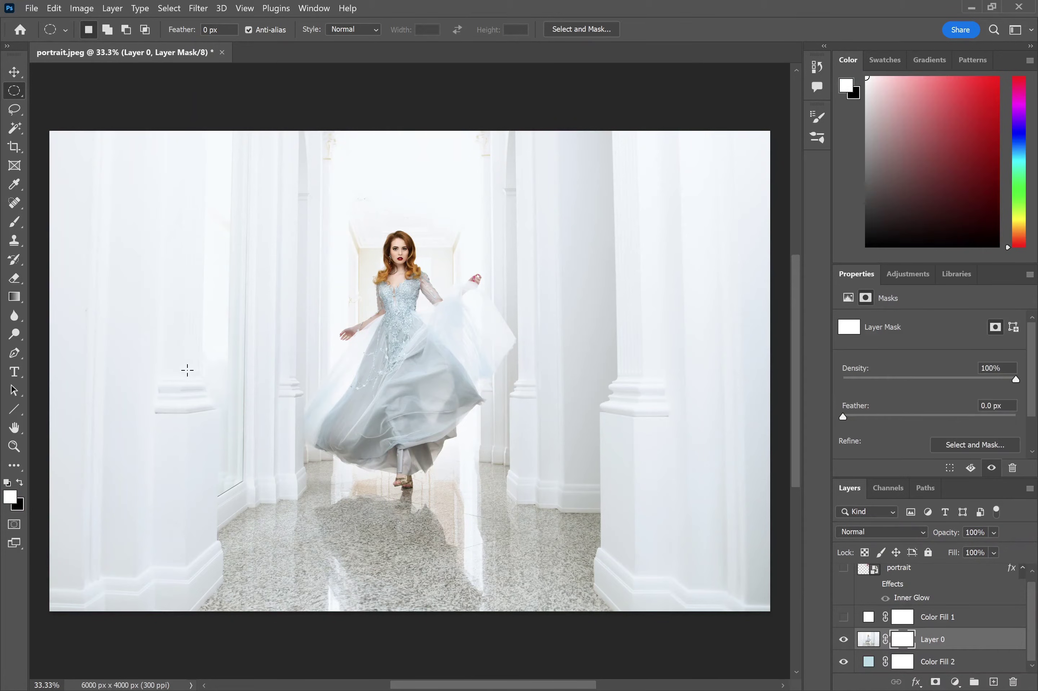
{"action": "left_click", "coordinate": [20, 297]}
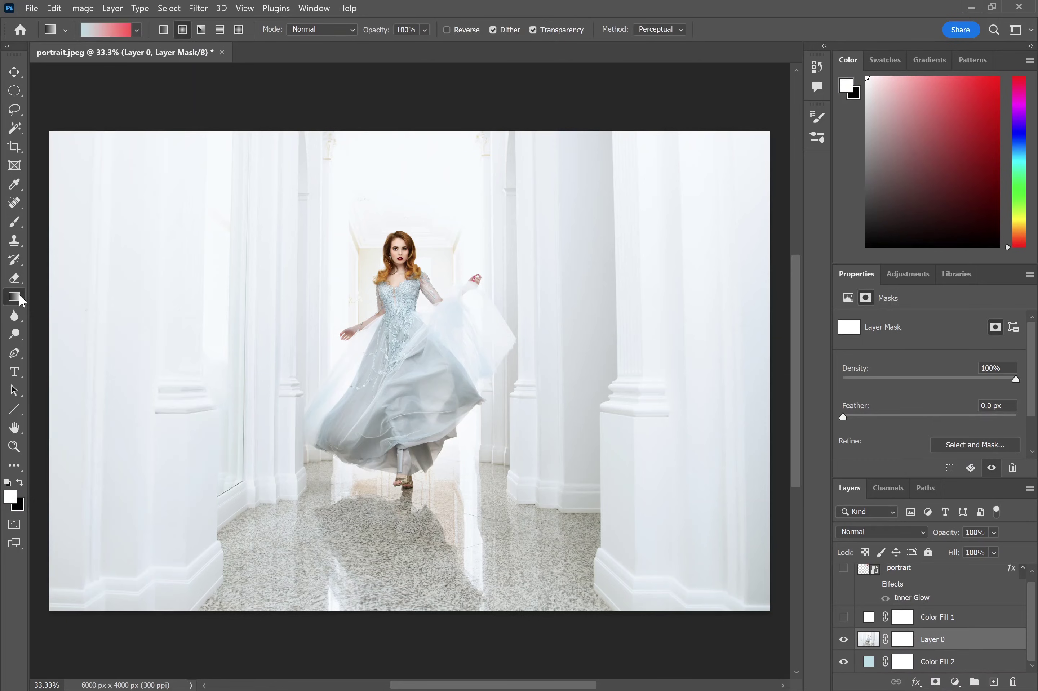
{"action": "left_click", "coordinate": [135, 30]}
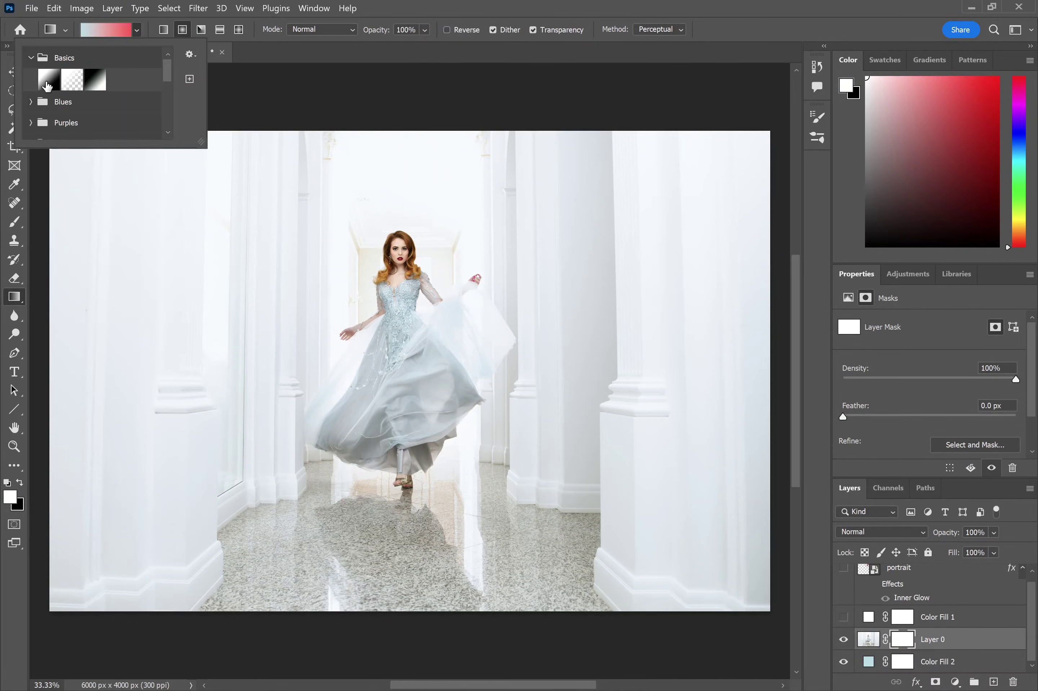
{"action": "left_click", "coordinate": [96, 82]}
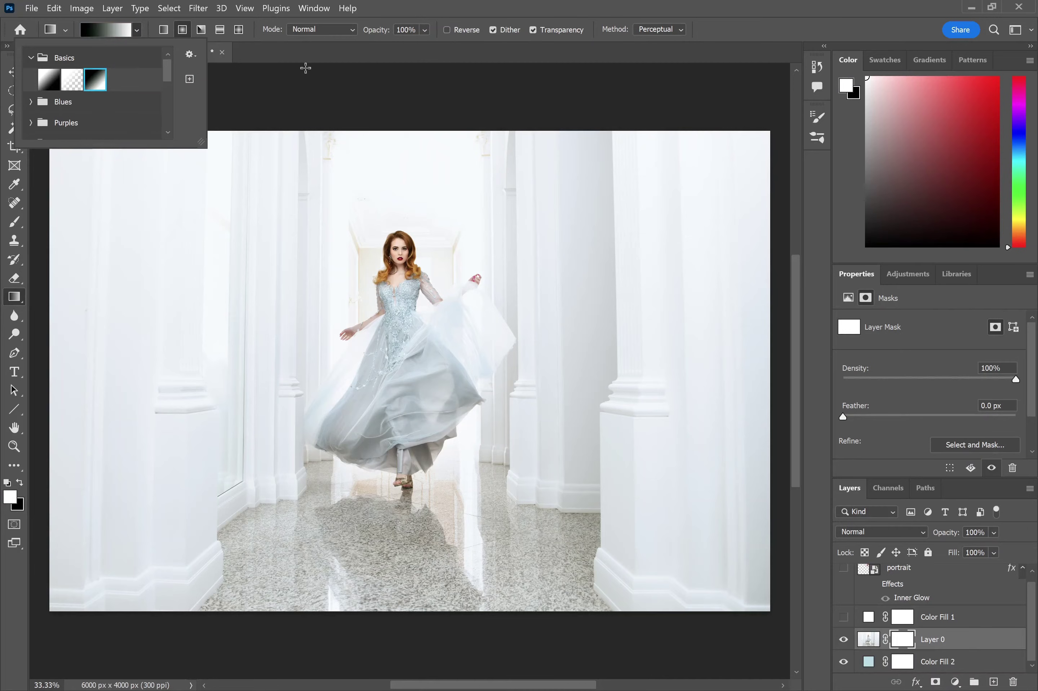
{"action": "left_click", "coordinate": [72, 372]}
{"action": "left_click_drag", "start_coordinate": [70, 374], "coordinate": [324, 368]}
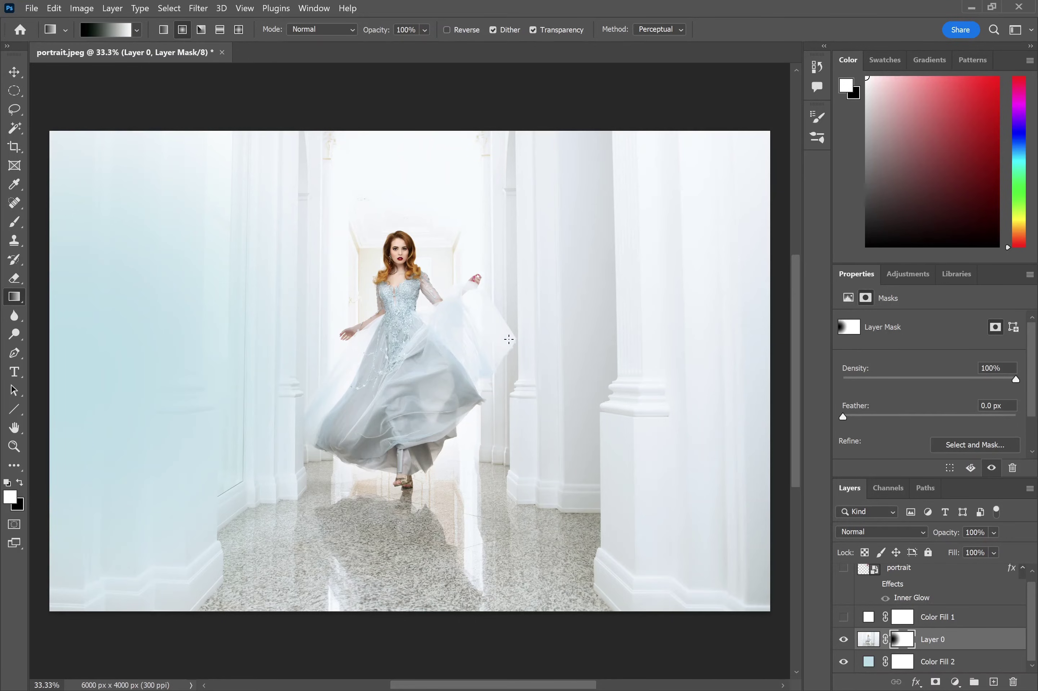
- Redraw the mask with linear gradient fades, hide Color Fill 2, and undo the last attempt
{"action": "left_click_drag", "start_coordinate": [678, 325], "coordinate": [510, 348]}
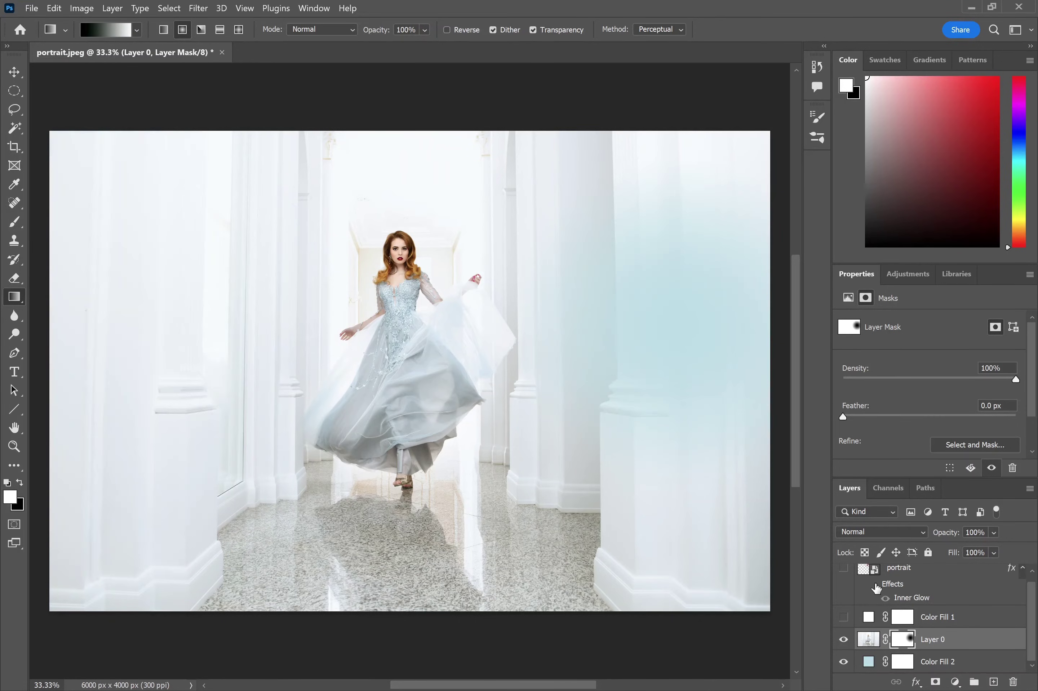
{"action": "left_click", "coordinate": [163, 30]}
{"action": "left_click_drag", "start_coordinate": [84, 342], "coordinate": [301, 363]}
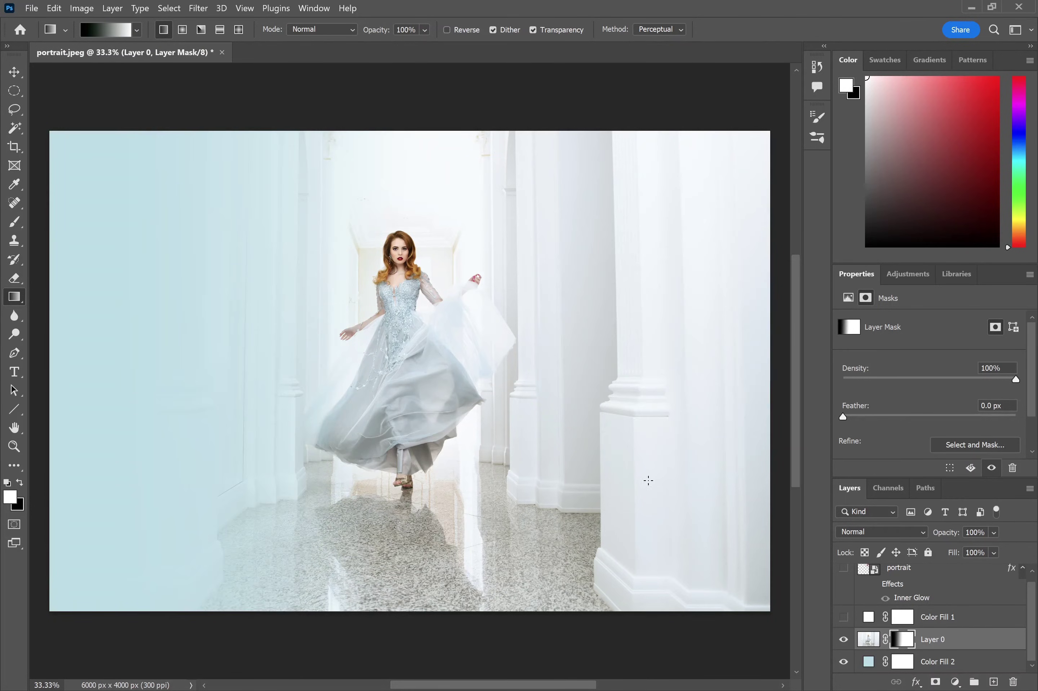
{"action": "left_click", "coordinate": [843, 661]}
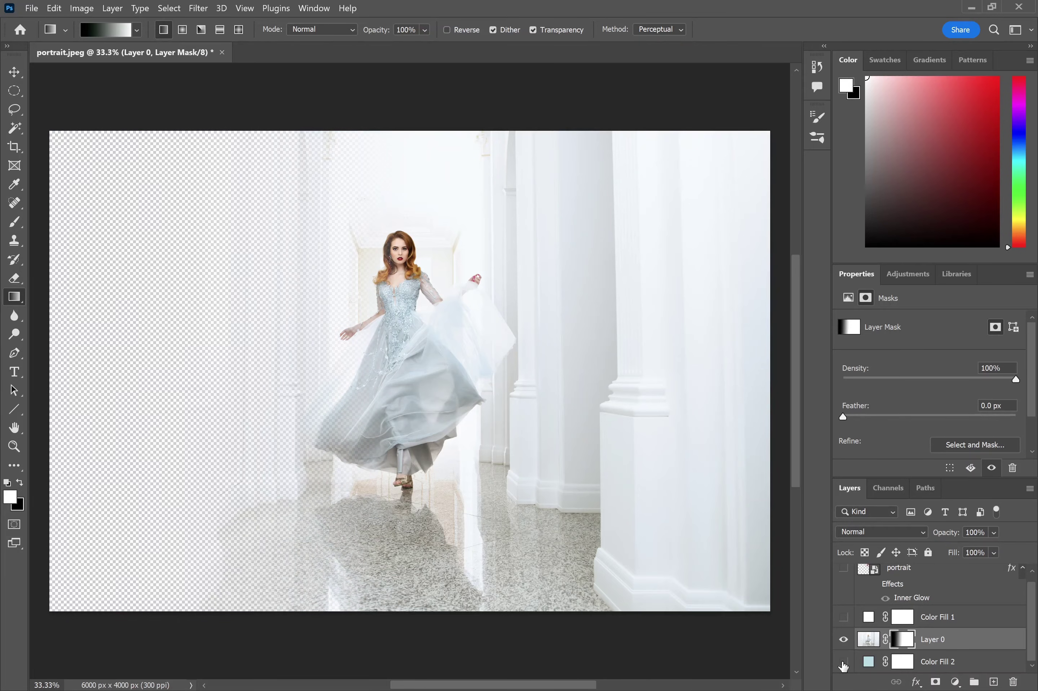
{"action": "left_click_drag", "start_coordinate": [698, 351], "coordinate": [482, 352]}
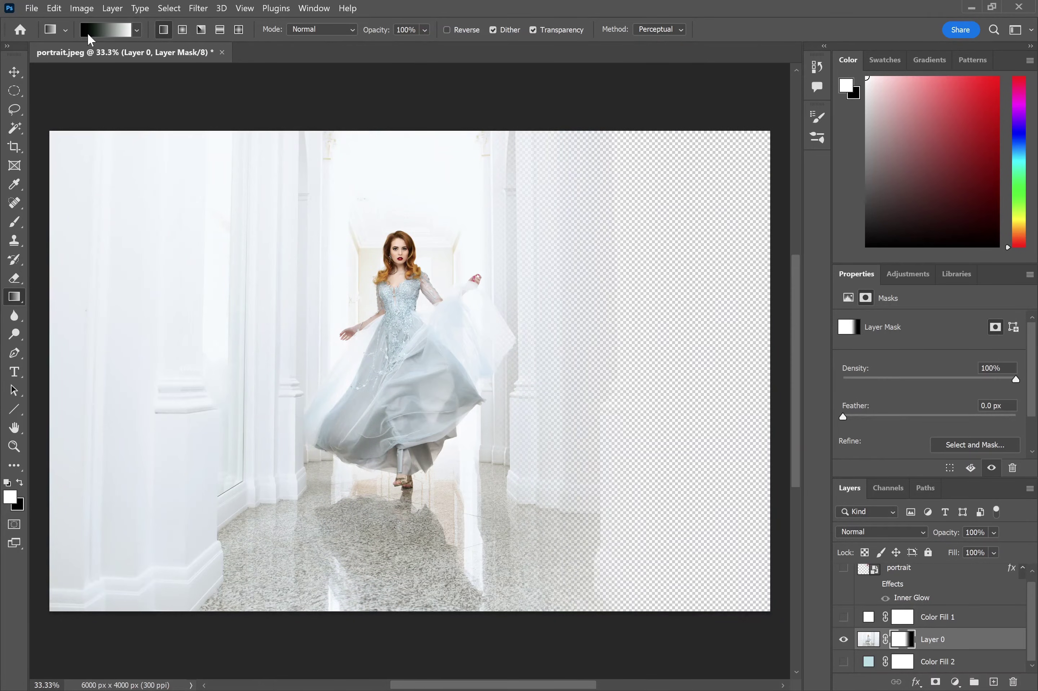
{"action": "left_click_drag", "start_coordinate": [129, 346], "coordinate": [462, 491]}
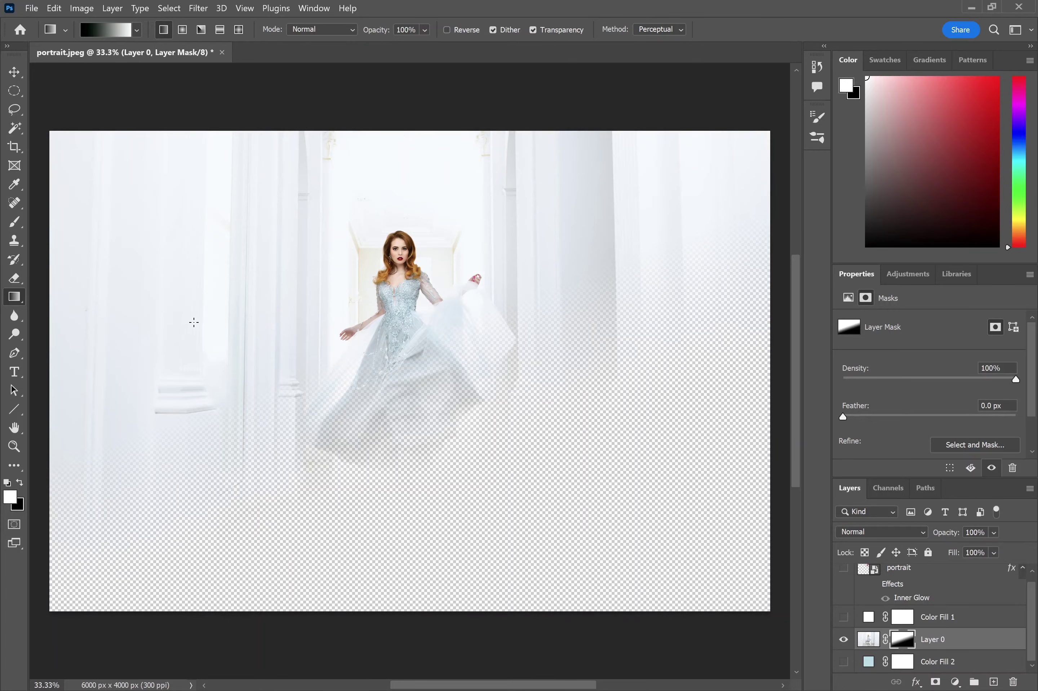
{"action": "key", "text": "ctrl+z"}
- Try foreground-to-transparent gradients on the mask, fading the photo's right side with black
{"action": "left_click", "coordinate": [137, 30]}
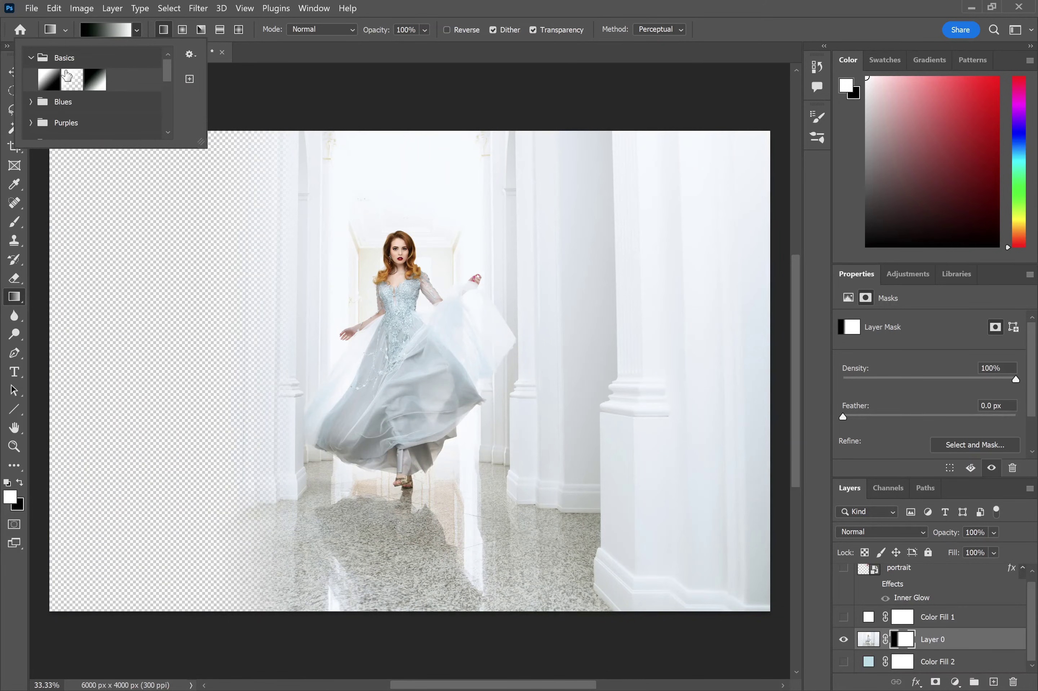
{"action": "left_click", "coordinate": [75, 83]}
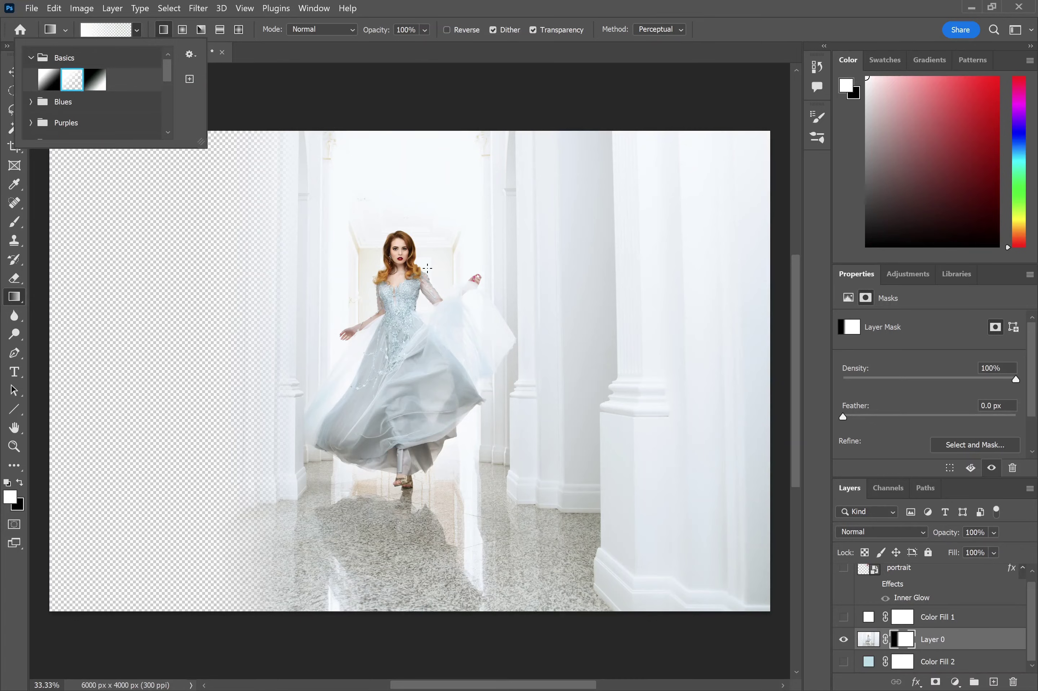
{"action": "left_click_drag", "start_coordinate": [688, 382], "coordinate": [496, 374]}
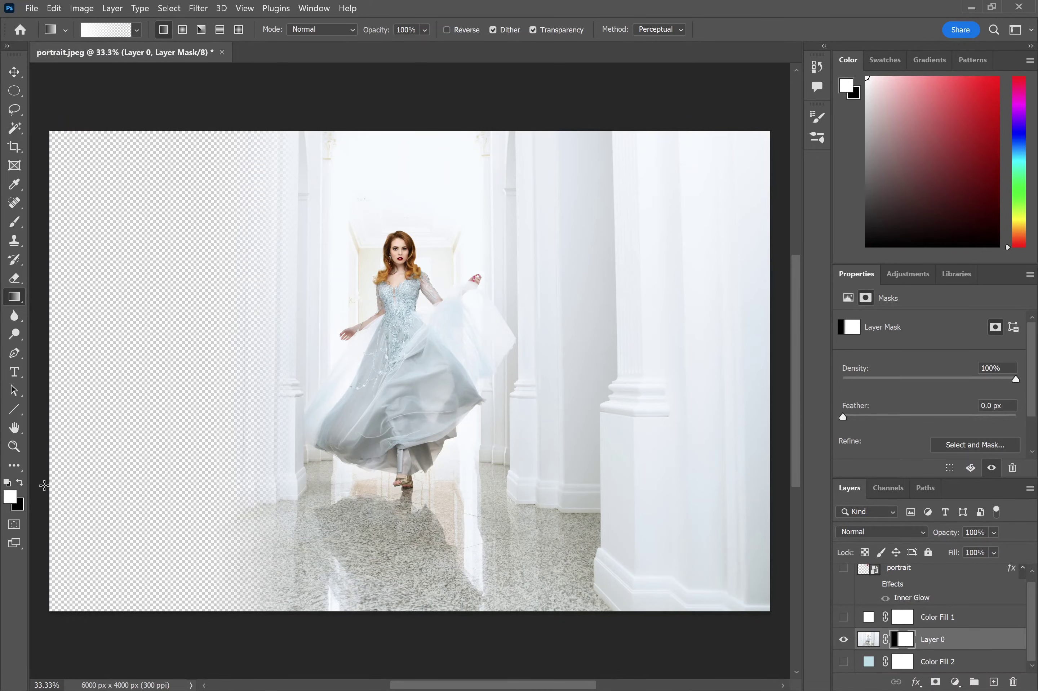
{"action": "left_click", "coordinate": [20, 483]}
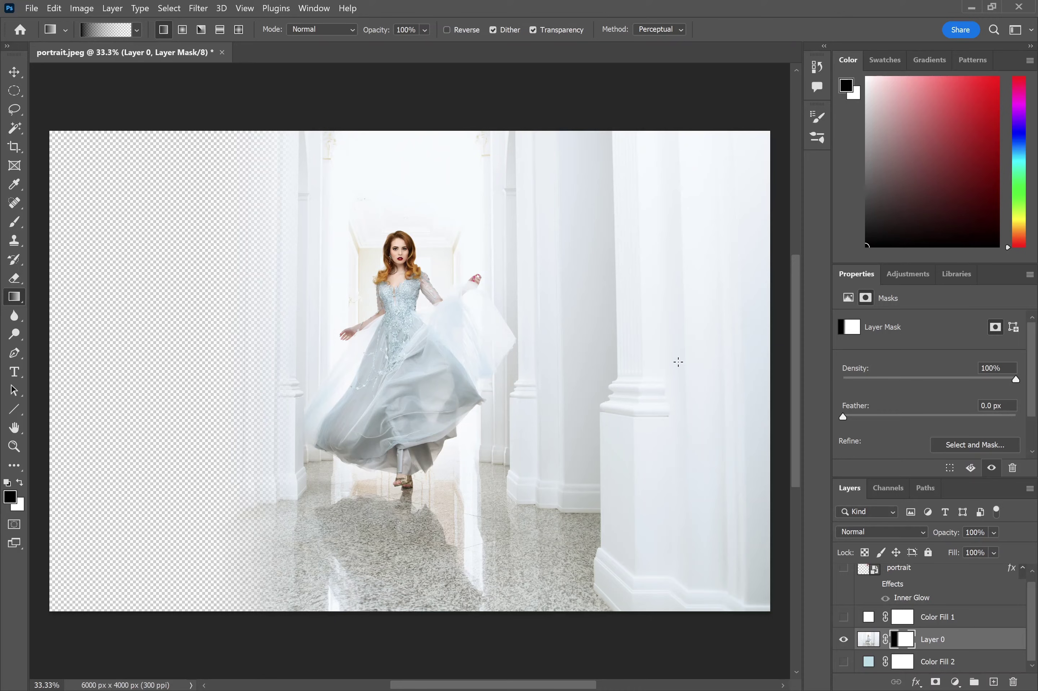
{"action": "left_click_drag", "start_coordinate": [678, 362], "coordinate": [474, 360]}
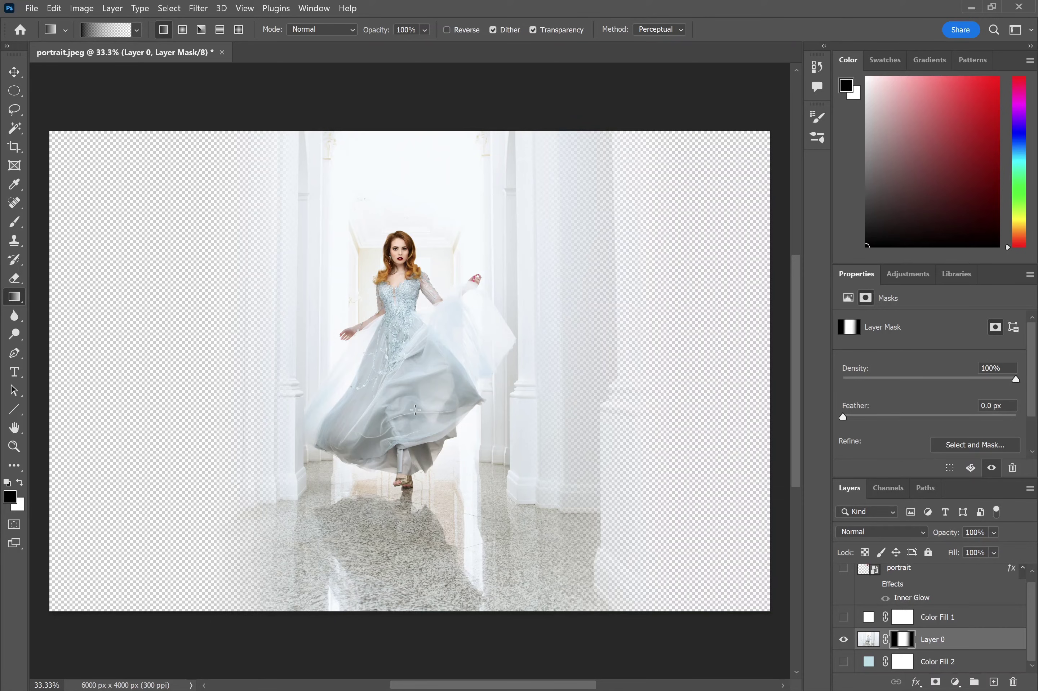
- Fade the bottom and top edges, then delete Layer 0's layer mask
{"action": "left_click_drag", "start_coordinate": [415, 496], "coordinate": [416, 428]}
{"action": "left_click_drag", "start_coordinate": [414, 195], "coordinate": [414, 241]}
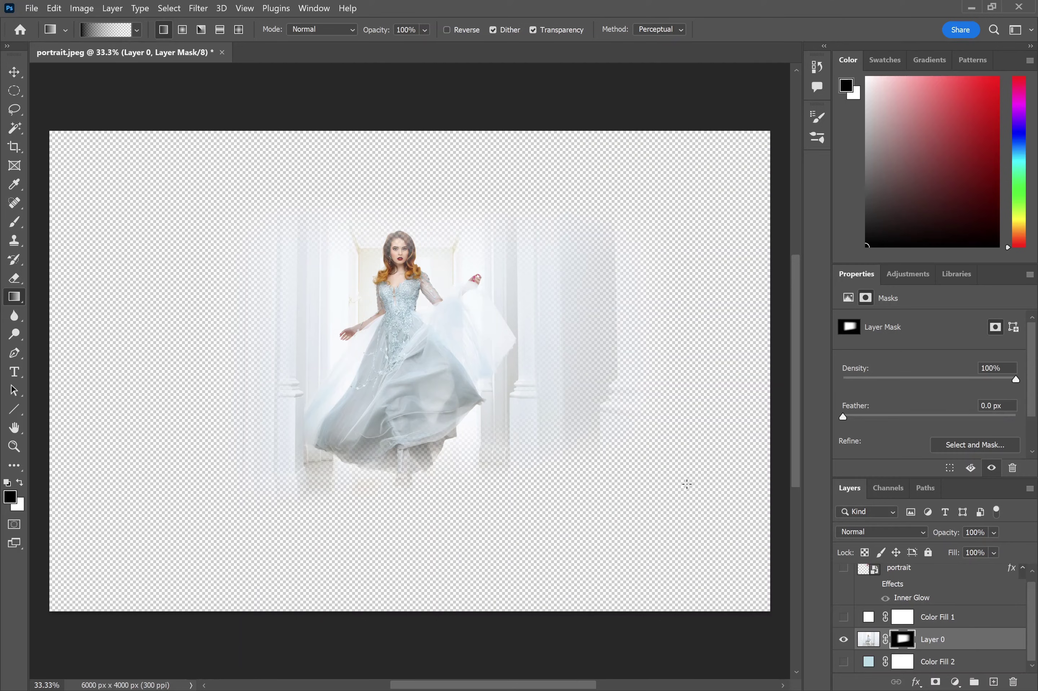
{"action": "right_click", "coordinate": [902, 642]}
{"action": "left_click", "coordinate": [894, 534]}
- Add a fresh mask to Layer 0 with the radial gradient and white as foreground
{"action": "left_click", "coordinate": [935, 682]}
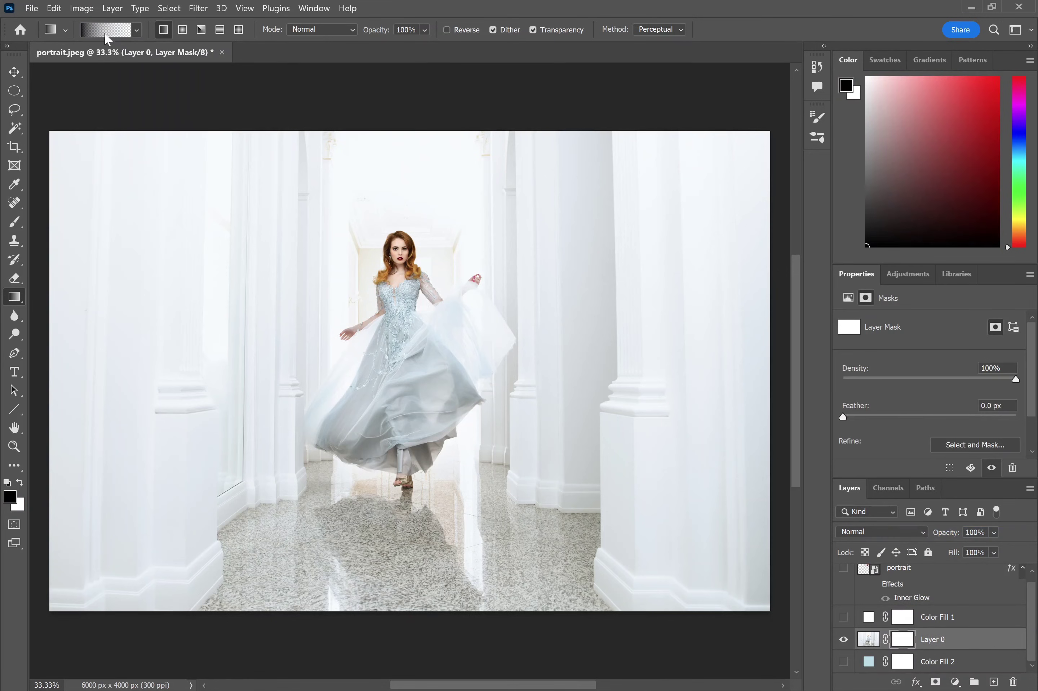
{"action": "left_click", "coordinate": [183, 31]}
{"action": "left_click", "coordinate": [19, 483]}
{"action": "left_click", "coordinate": [19, 483]}
{"action": "left_click", "coordinate": [19, 483]}
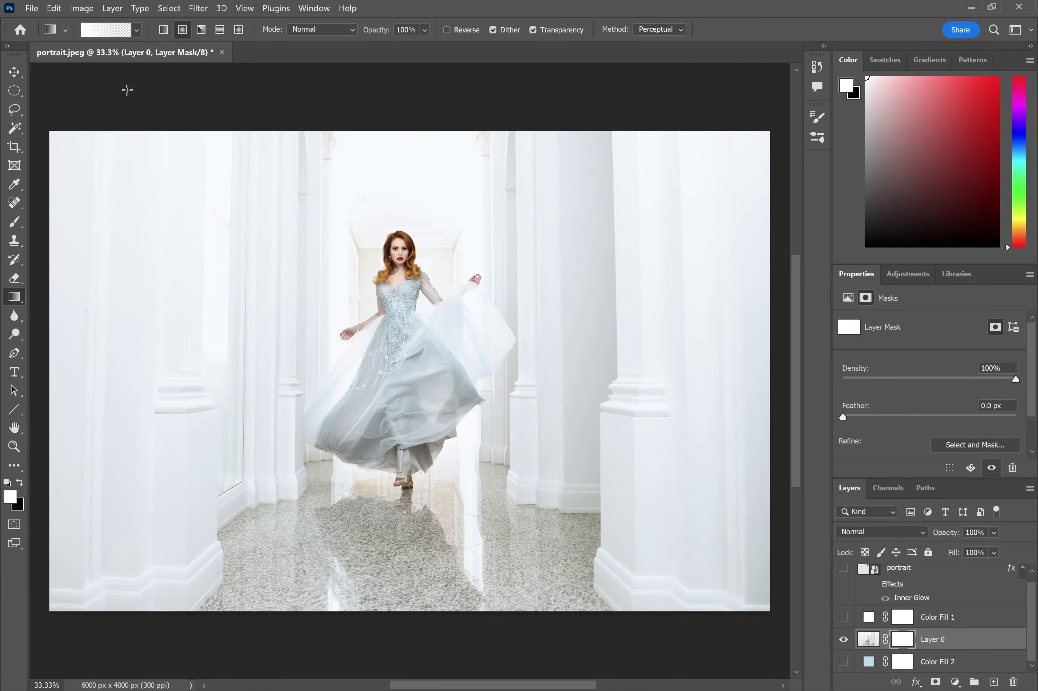
- Apply a white-to-black radial fade around the woman, show Color Fill 2, and feather 135.6 px
{"action": "left_click", "coordinate": [135, 29]}
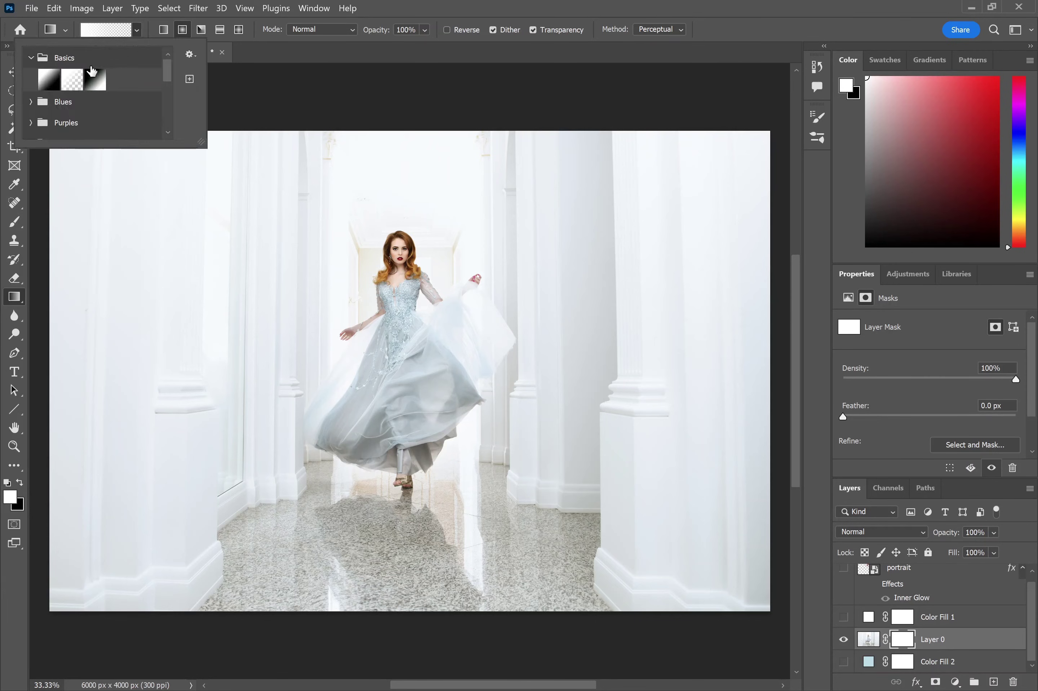
{"action": "left_click", "coordinate": [45, 88]}
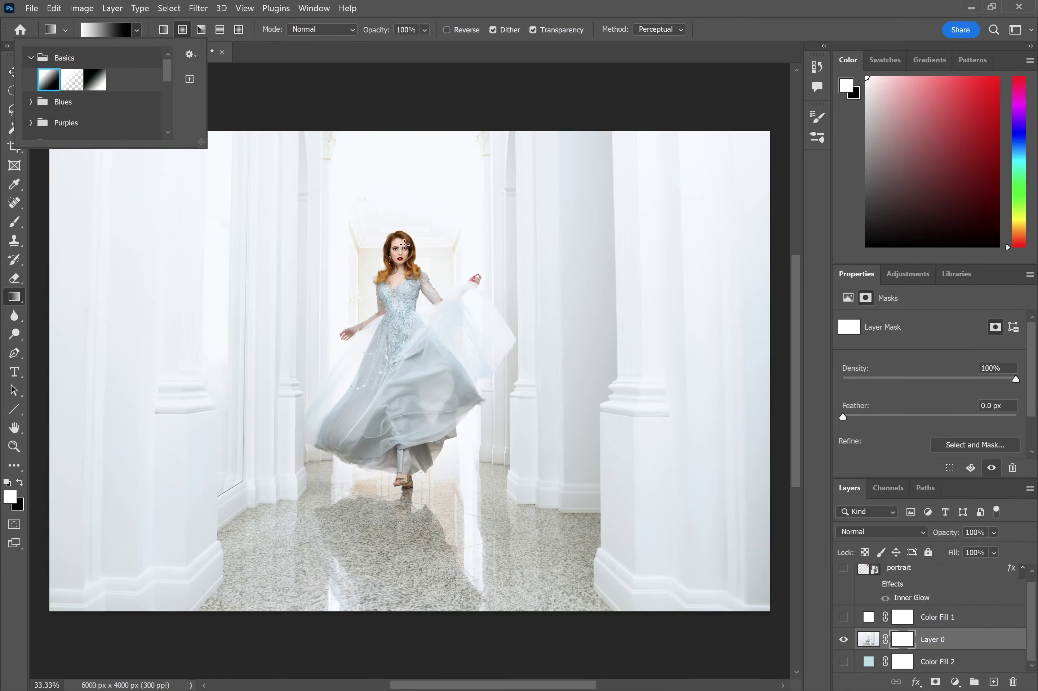
{"action": "left_click_drag", "start_coordinate": [400, 254], "coordinate": [509, 494]}
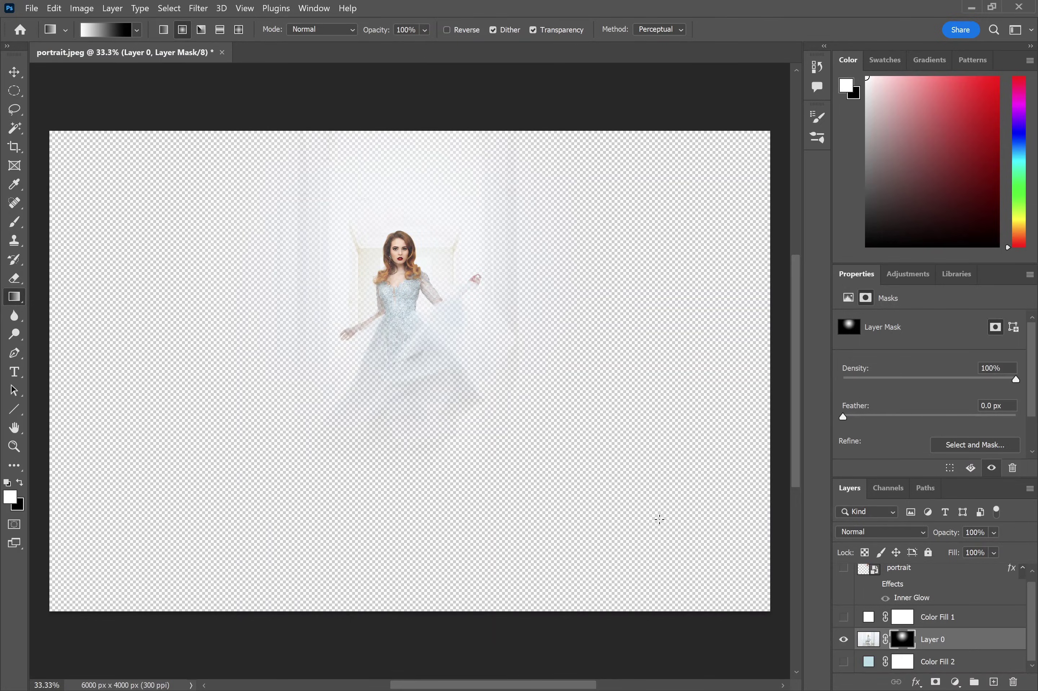
{"action": "left_click", "coordinate": [843, 661]}
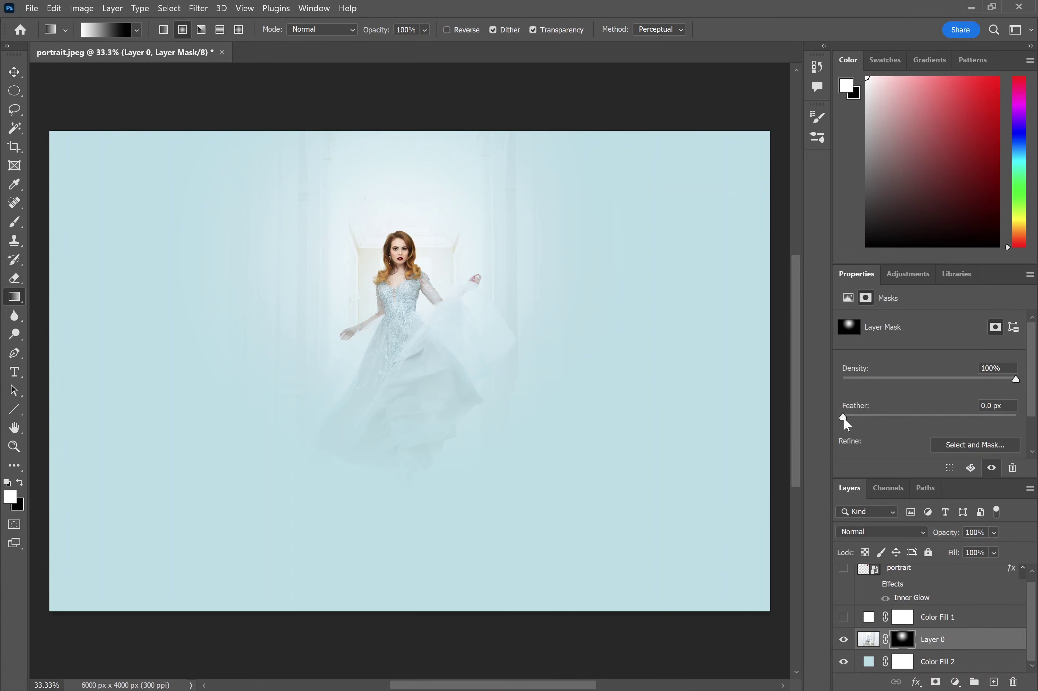
{"action": "mouse_move", "coordinate": [844, 420]}
{"action": "left_mouse_down"}
{"action": "mouse_move", "coordinate": [968, 419]}
{"action": "mouse_move", "coordinate": [840, 418]}
{"action": "left_mouse_up"}
- Hide the light-blue fill and start File > Save a Copy with the file-type list expanded
{"action": "left_click", "coordinate": [843, 661]}
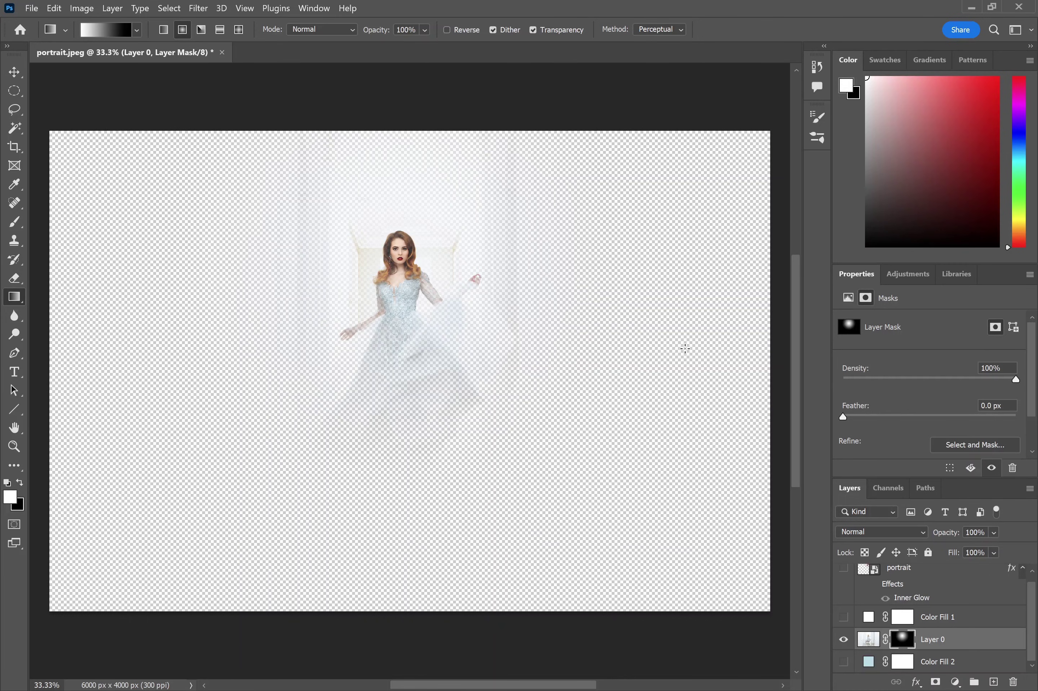
{"action": "left_click", "coordinate": [31, 8]}
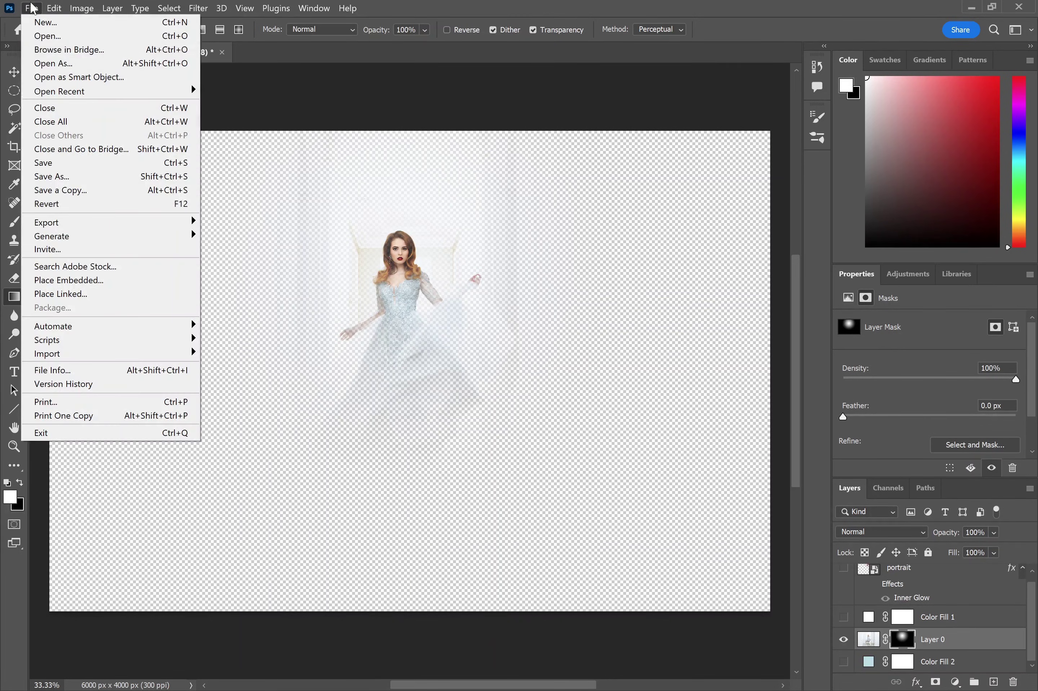
{"action": "left_click", "coordinate": [146, 191]}
{"action": "left_click", "coordinate": [362, 482]}
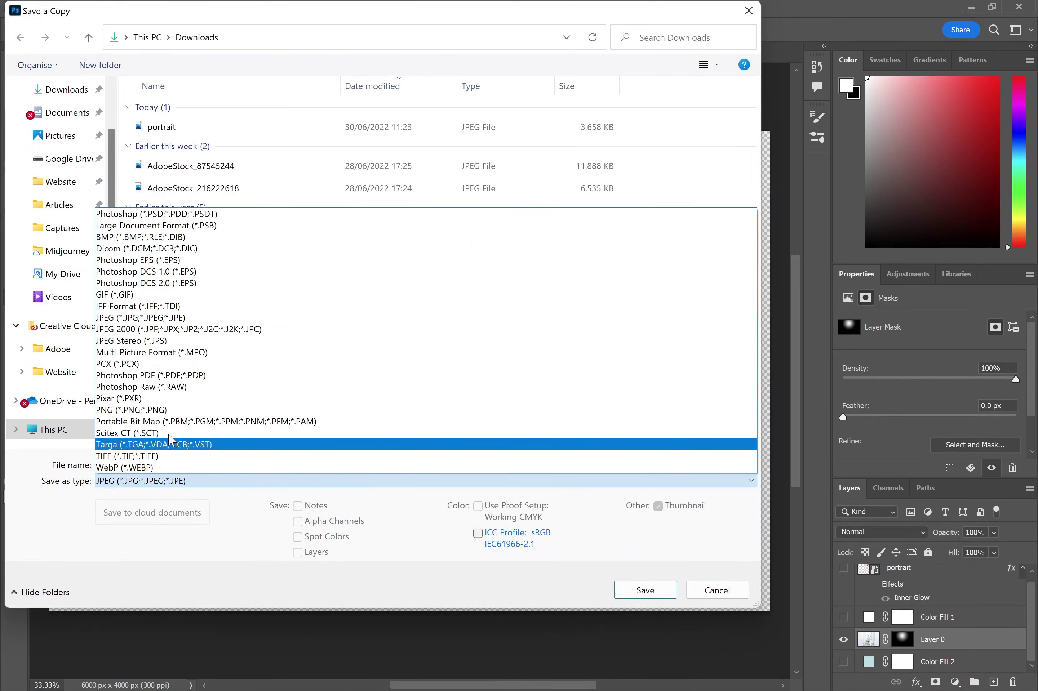